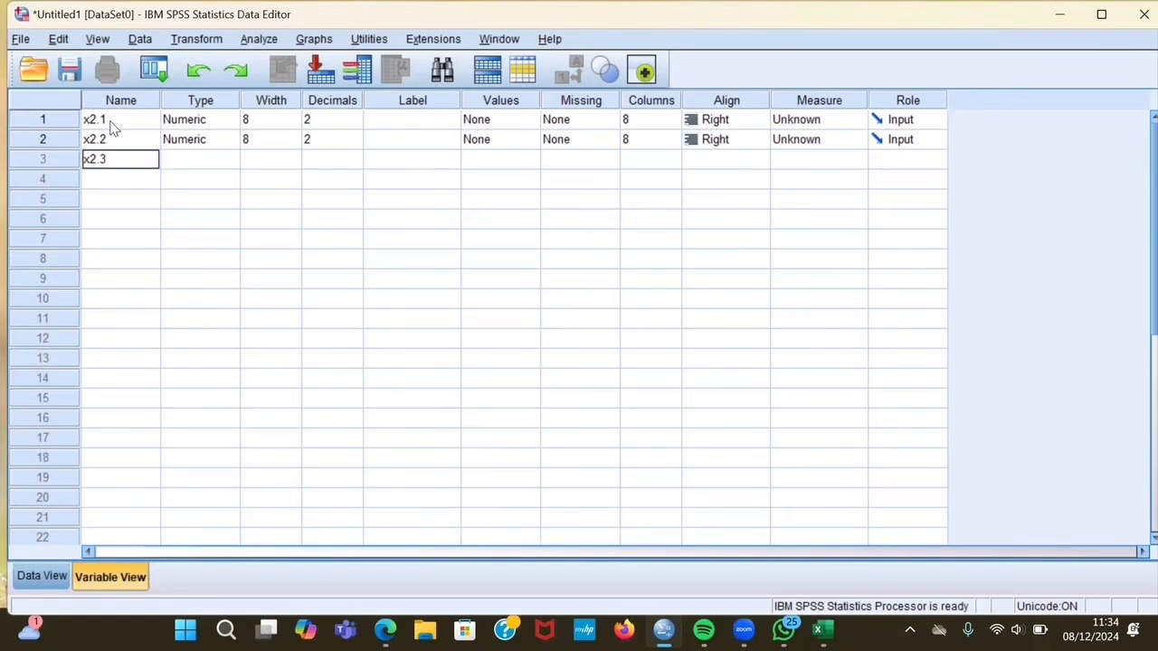
- Add the variables x2.4, x2.5 and total_x2 below x2.3 in the variable list
text(.4)
key(Return)
text(x2.5)
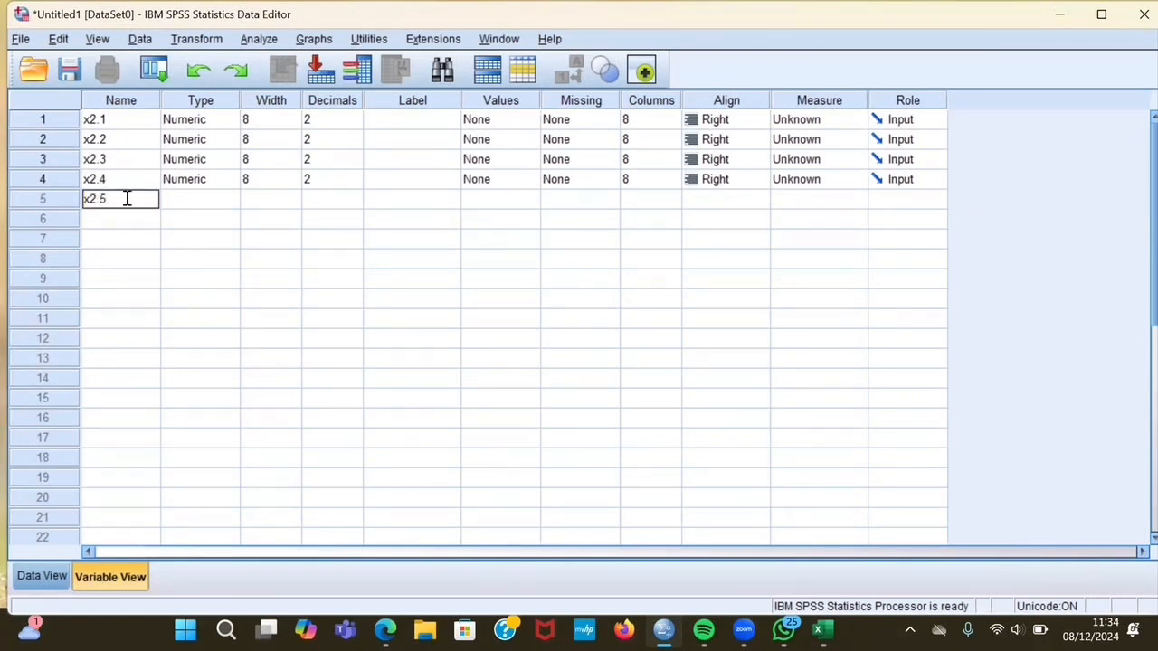
key(Return)
text(x)
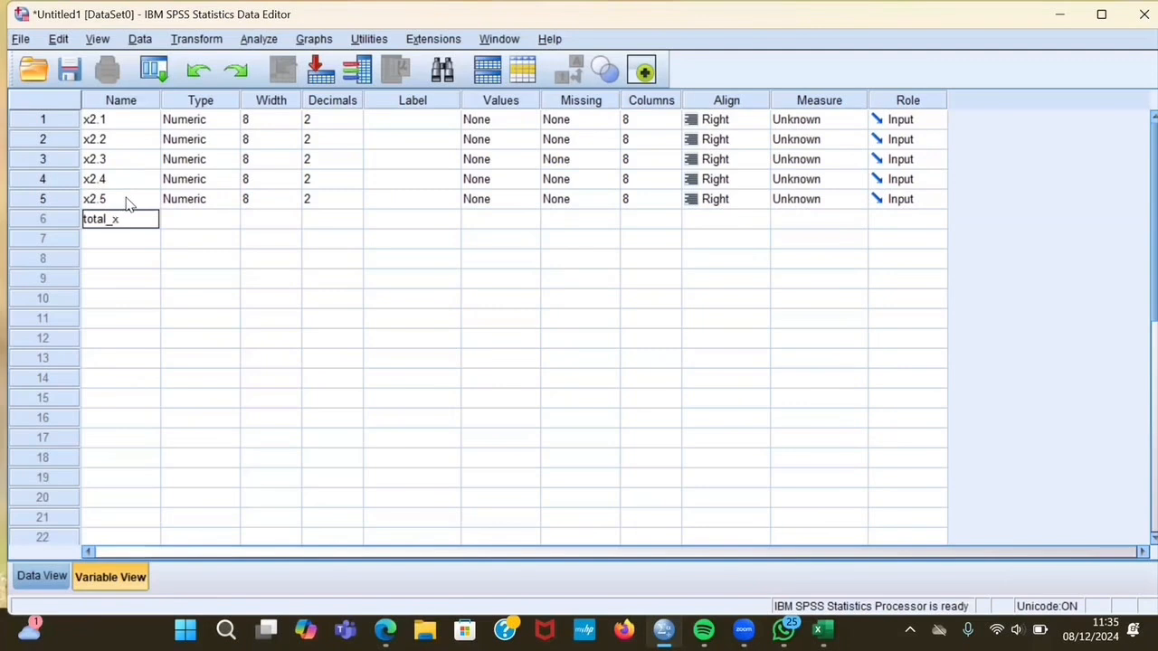
text(otal_x2)
key(Return)
- Set the decimals of all six variables, x2.1 through x2.5 and total_x2, to 0
click(335, 116)
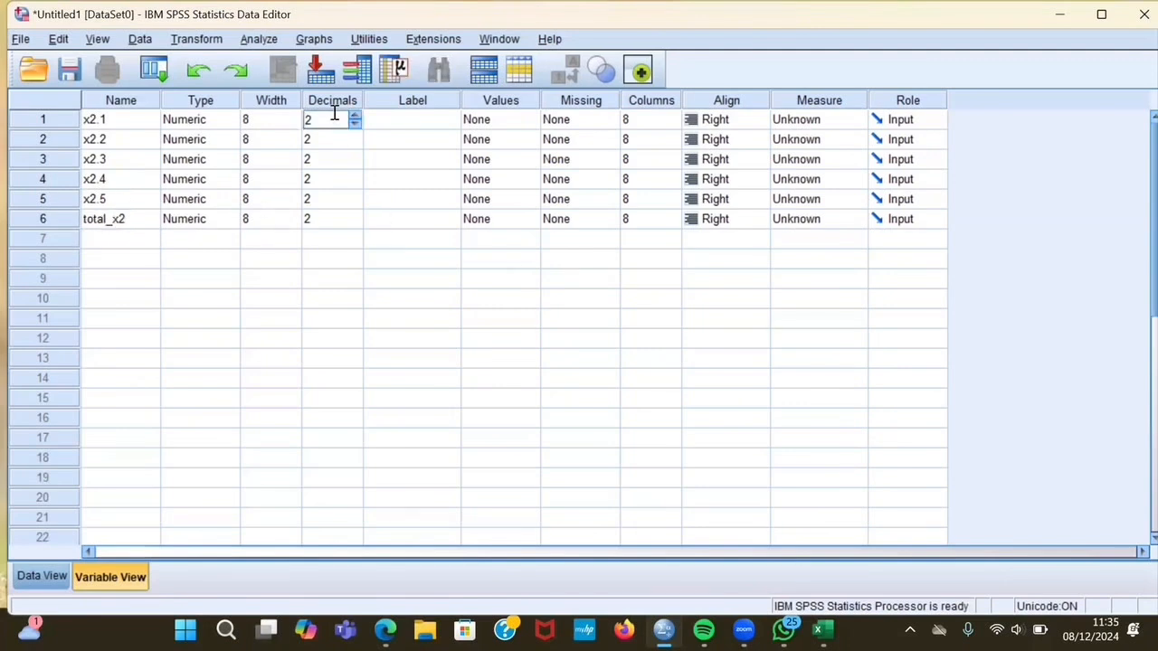
double_click(355, 124)
click(355, 141)
double_click(355, 143)
click(358, 157)
click(355, 156)
click(356, 179)
click(354, 177)
click(354, 197)
click(355, 202)
click(355, 202)
click(354, 219)
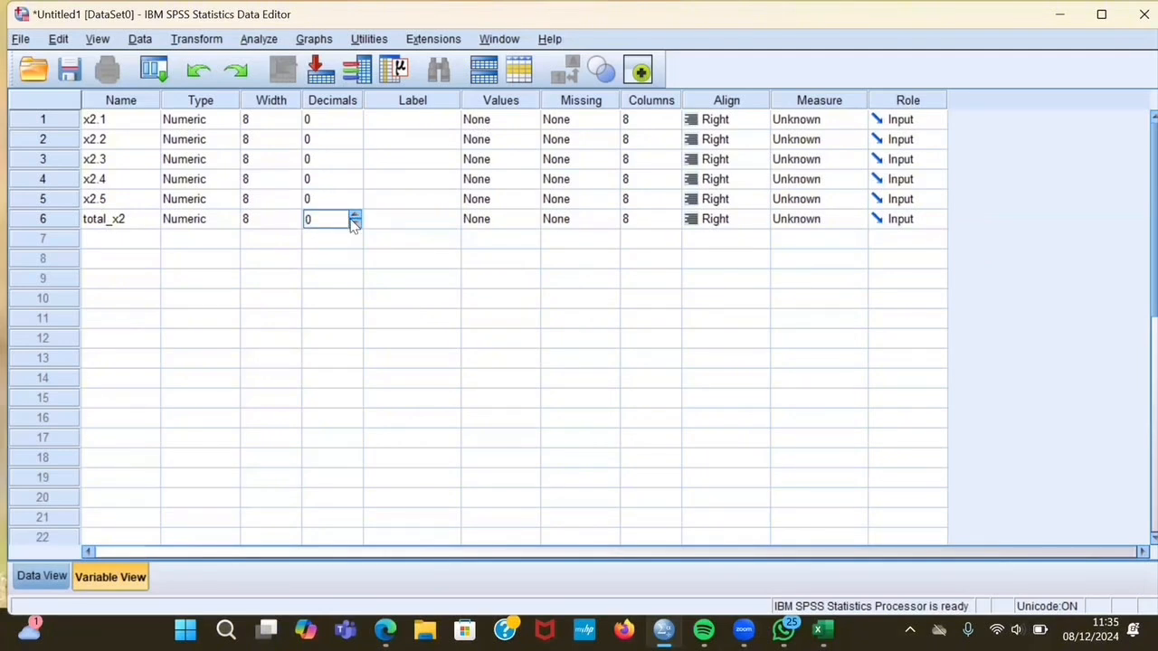
- Set the measurement level of all six variables, x2.1 through total_x2, to Nominal
click(836, 124)
click(835, 176)
click(837, 140)
click(836, 194)
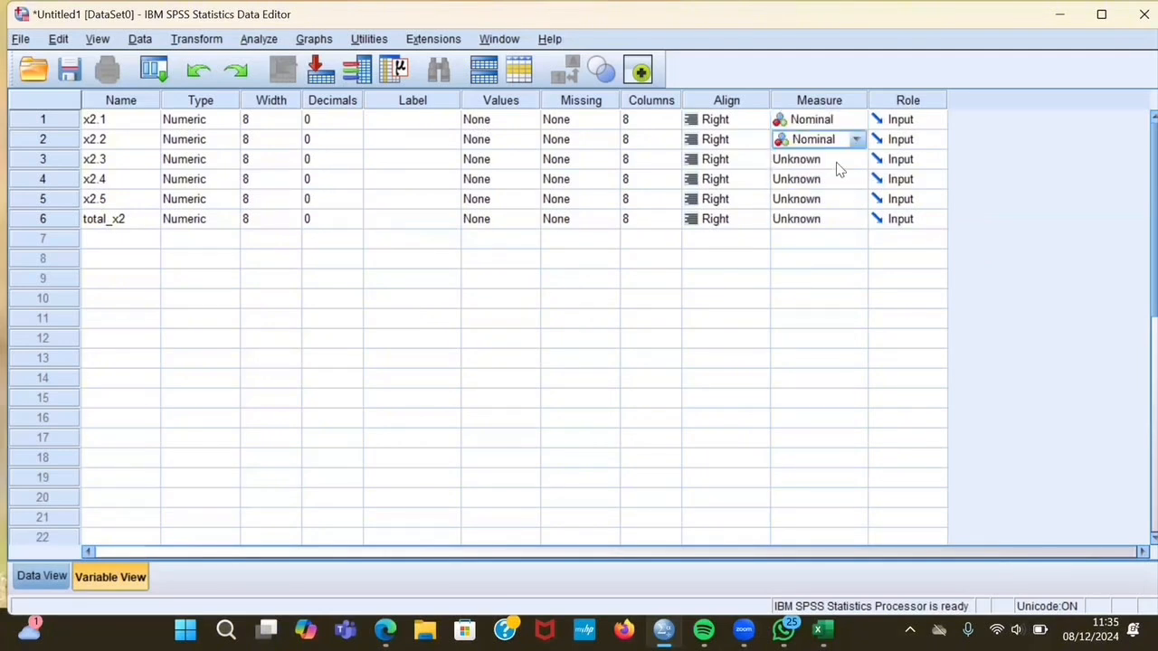
click(837, 166)
click(839, 215)
click(838, 179)
click(840, 235)
click(840, 201)
click(848, 255)
click(838, 219)
click(838, 276)
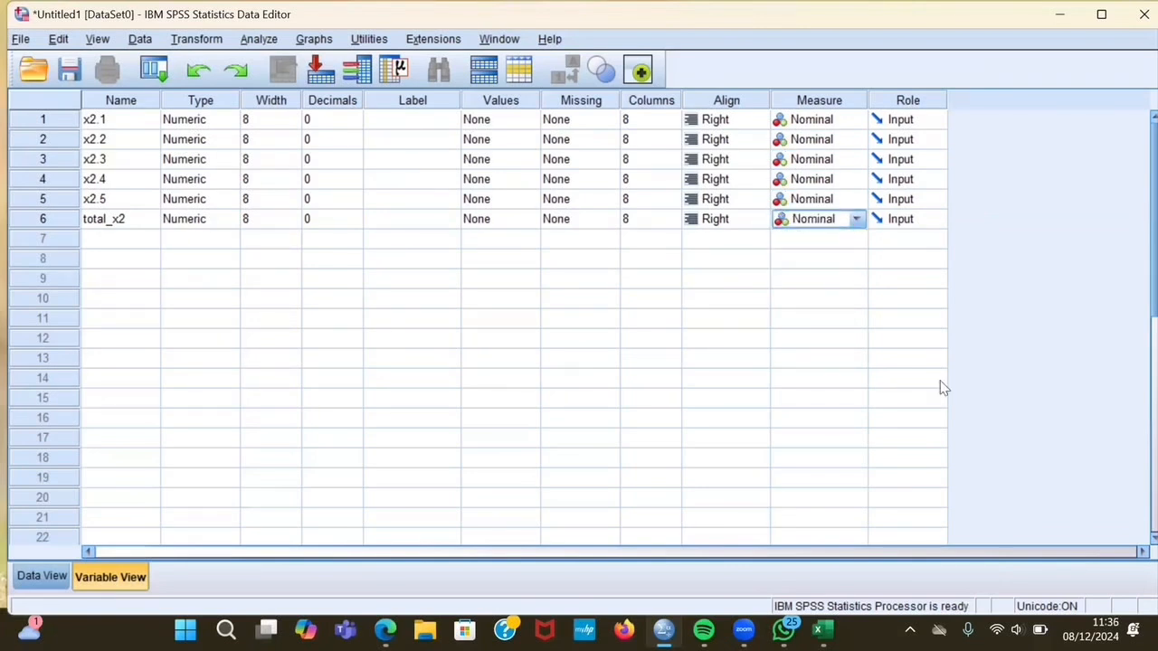
- Copy B4:G33 from the Keamanan sheet in Excel and paste it into the SPSS data grid, starting at case 1 of x2.1
click(823, 631)
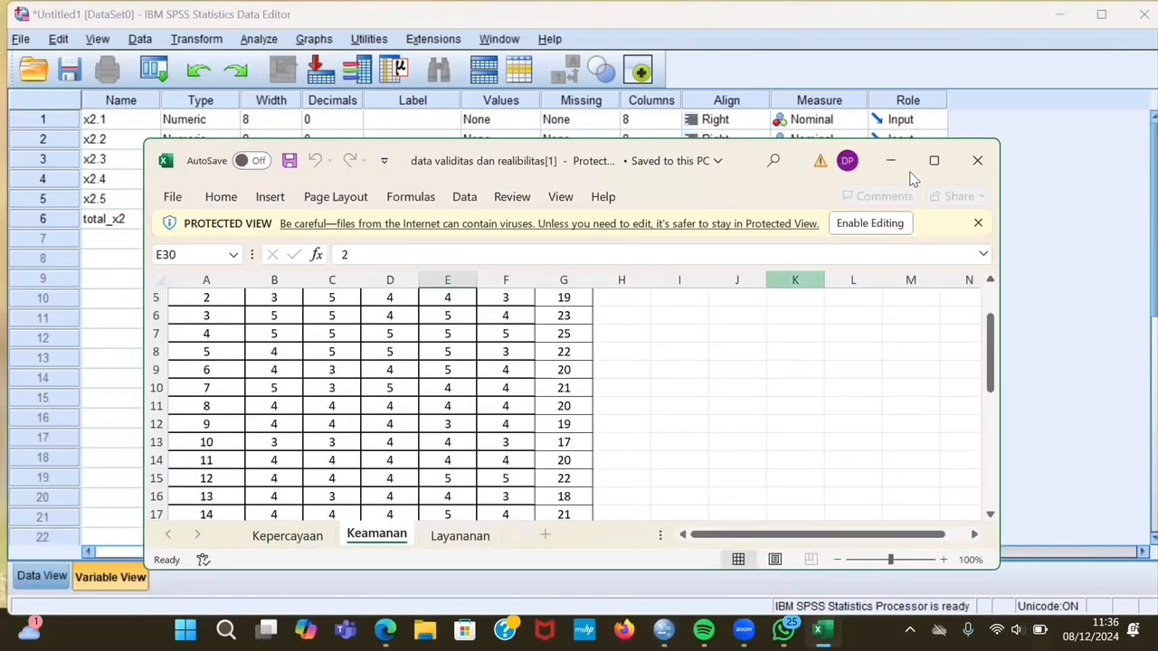
click(933, 160)
scroll(189, 227, up, 2)
drag(112, 232, 428, 586)
key(ctrl+c)
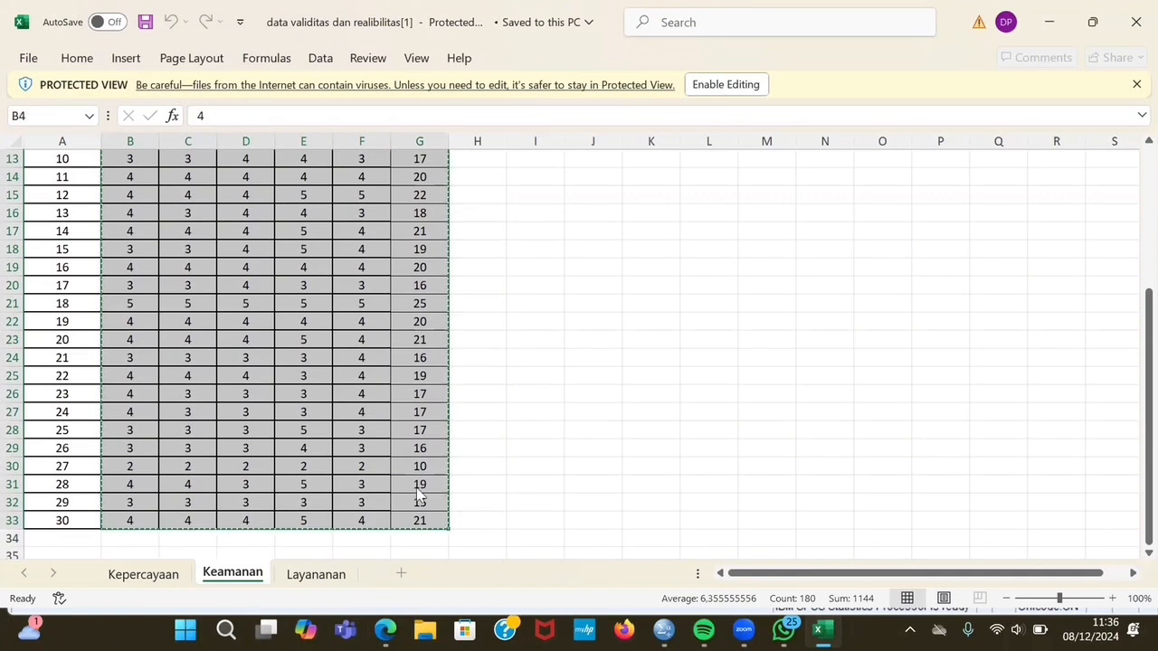
key(alt+Tab)
key(ctrl+v)
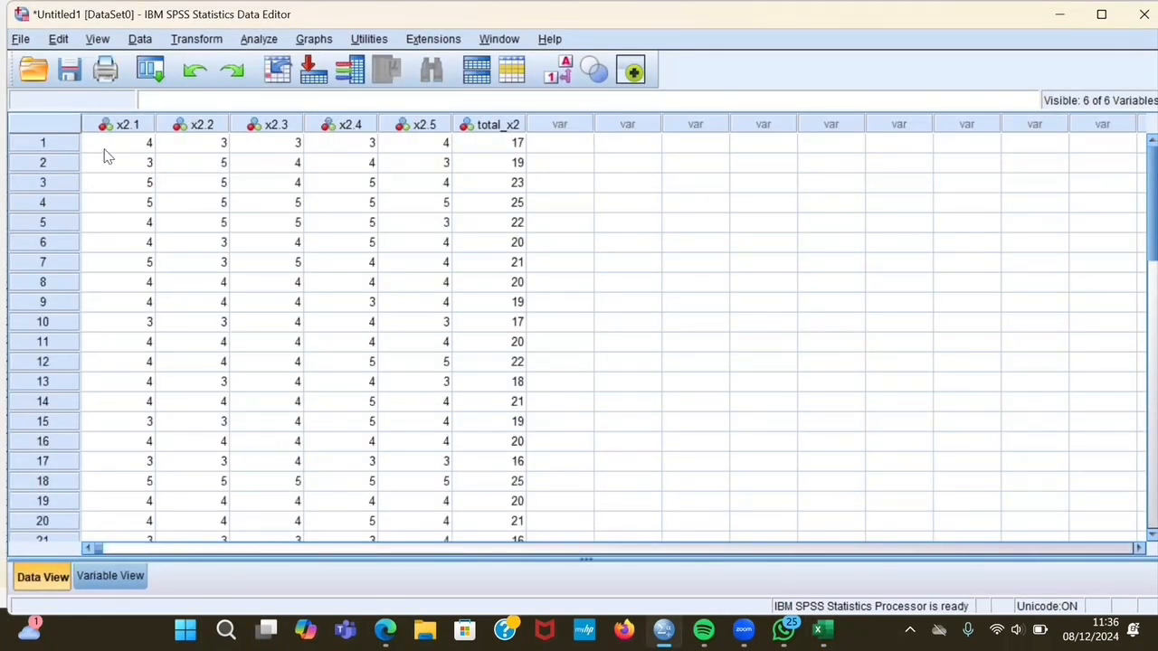
- Run a two-tailed Pearson bivariate correlation on x2.1 through x2.5 and total_x2, and view the resulting Correlations table
click(260, 40)
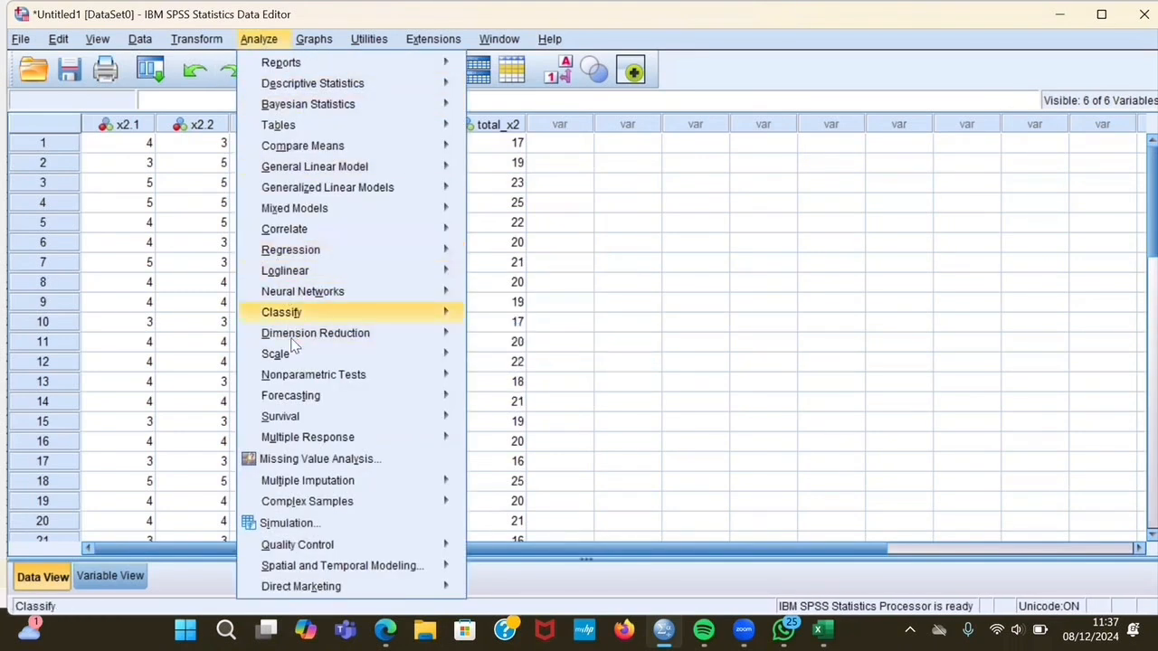
mouse_move(290, 229)
click(510, 234)
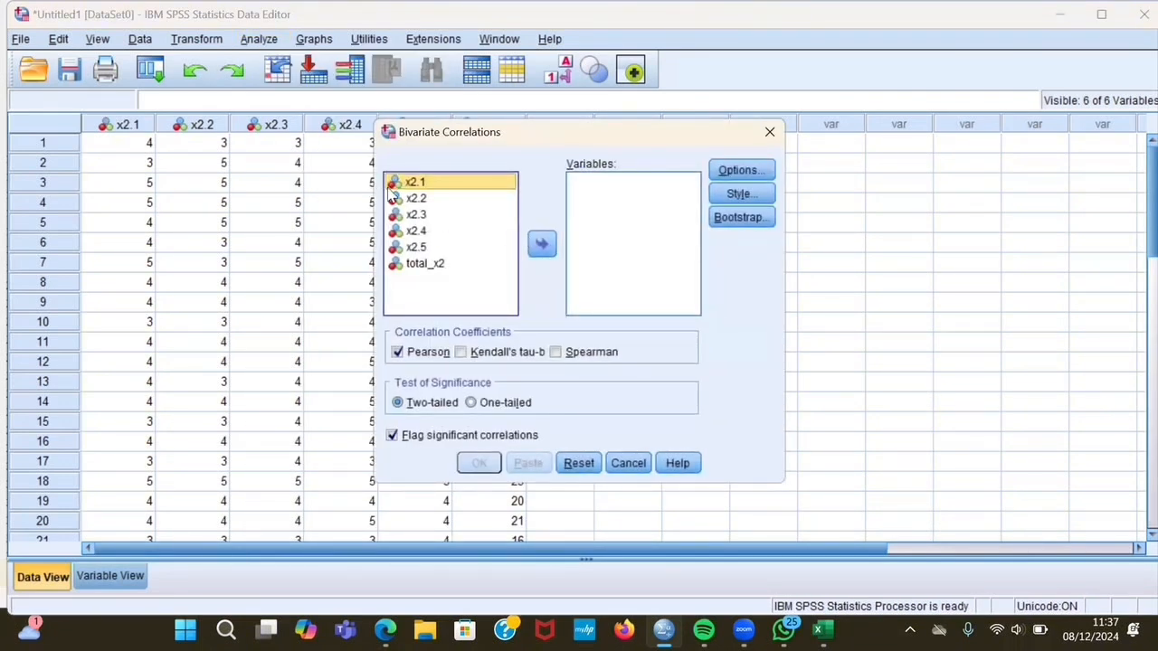
key(shift+Down)
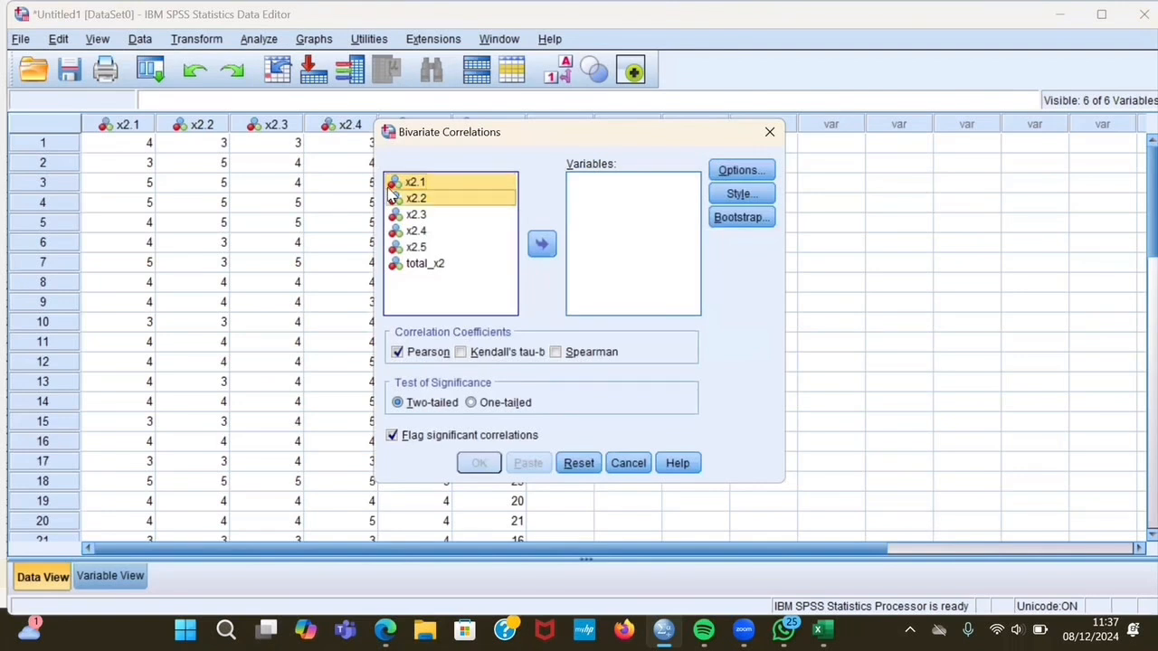
key(shift+Down)
key(shift+Down)
key(shift+Down)
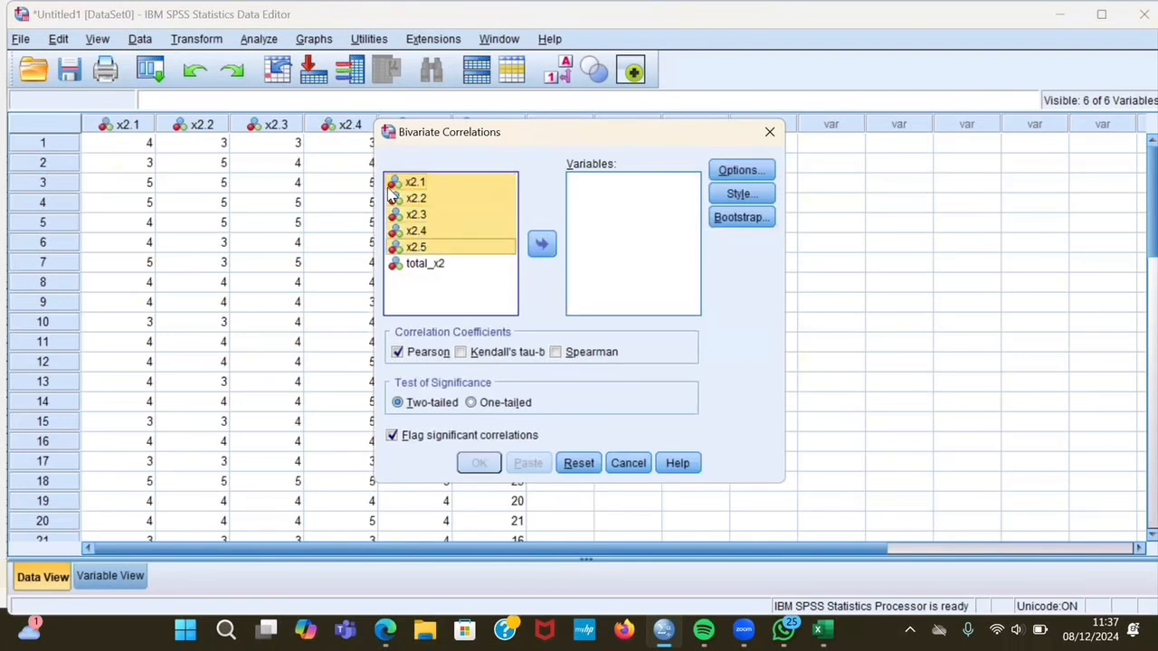
key(shift+Down)
click(540, 244)
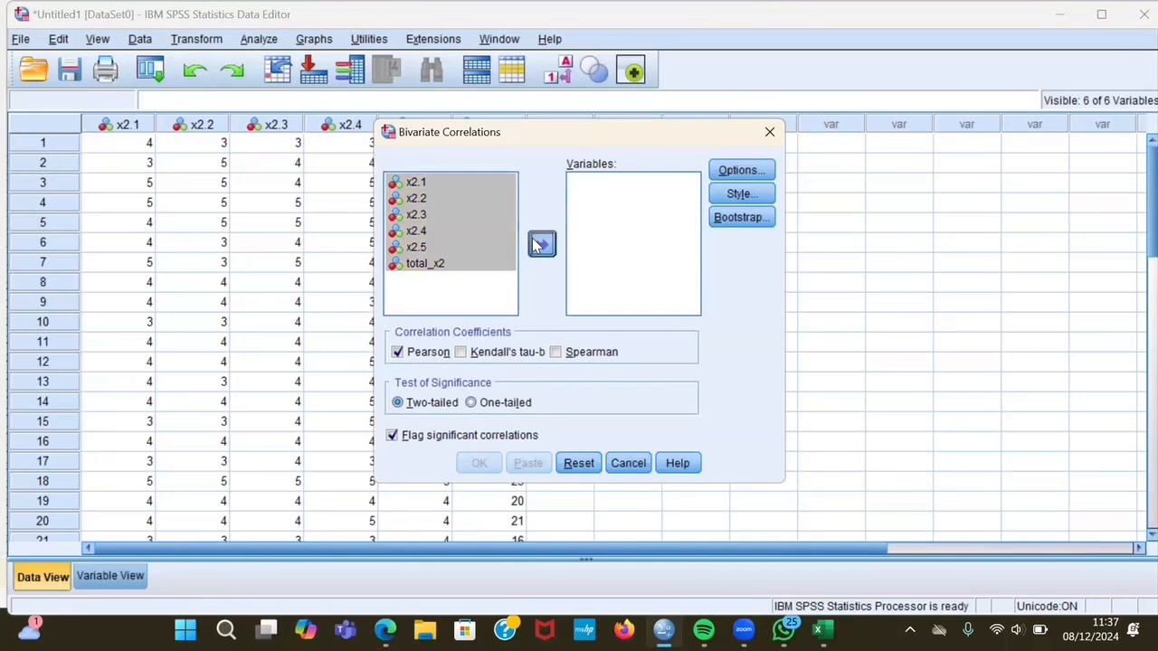
click(475, 462)
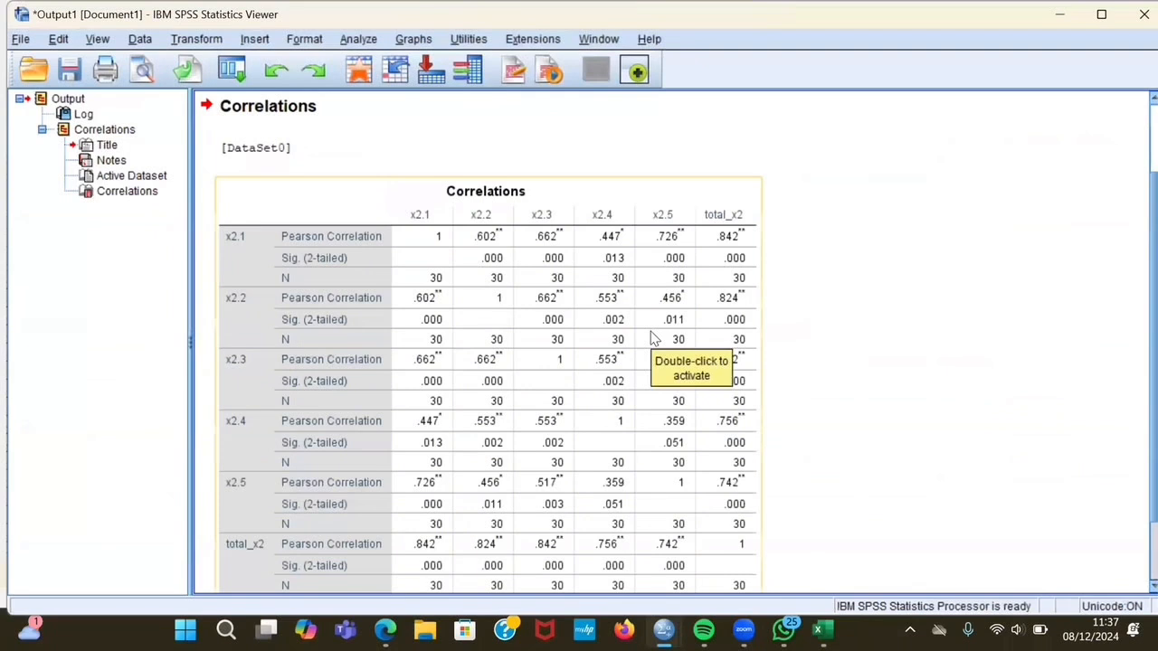
scroll(678, 267, down, 3)
click(678, 267)
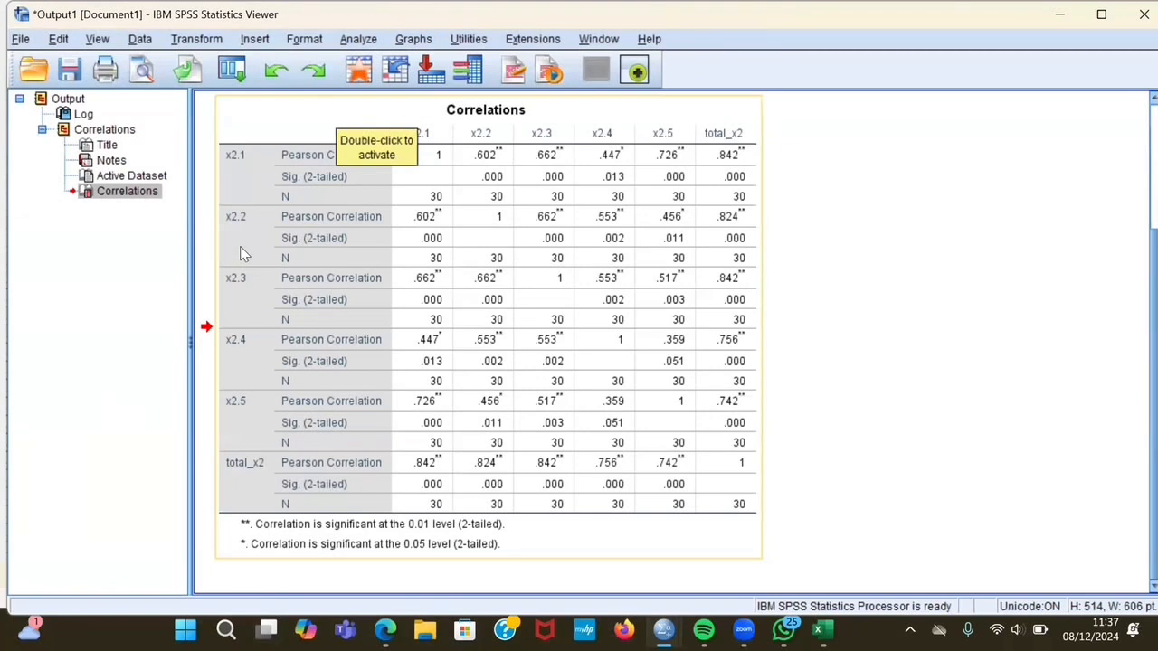
- Run a reliability analysis with the Alpha model on the items x2.1 through x2.5, leaving out total_x2
click(366, 41)
mouse_move(421, 354)
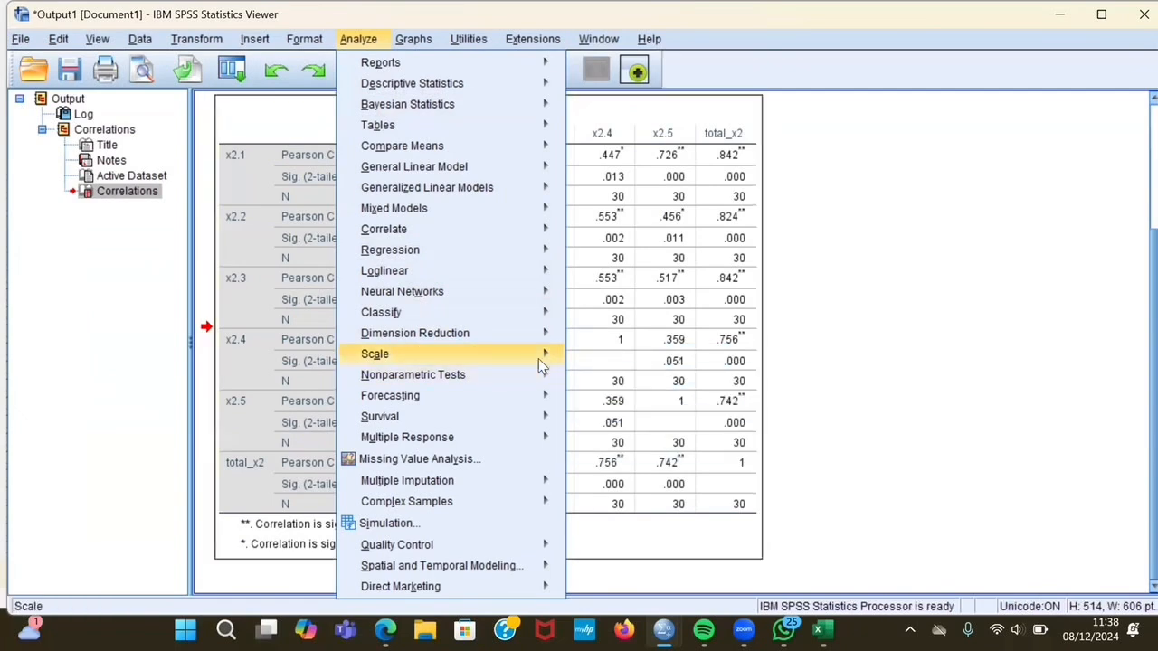
click(625, 358)
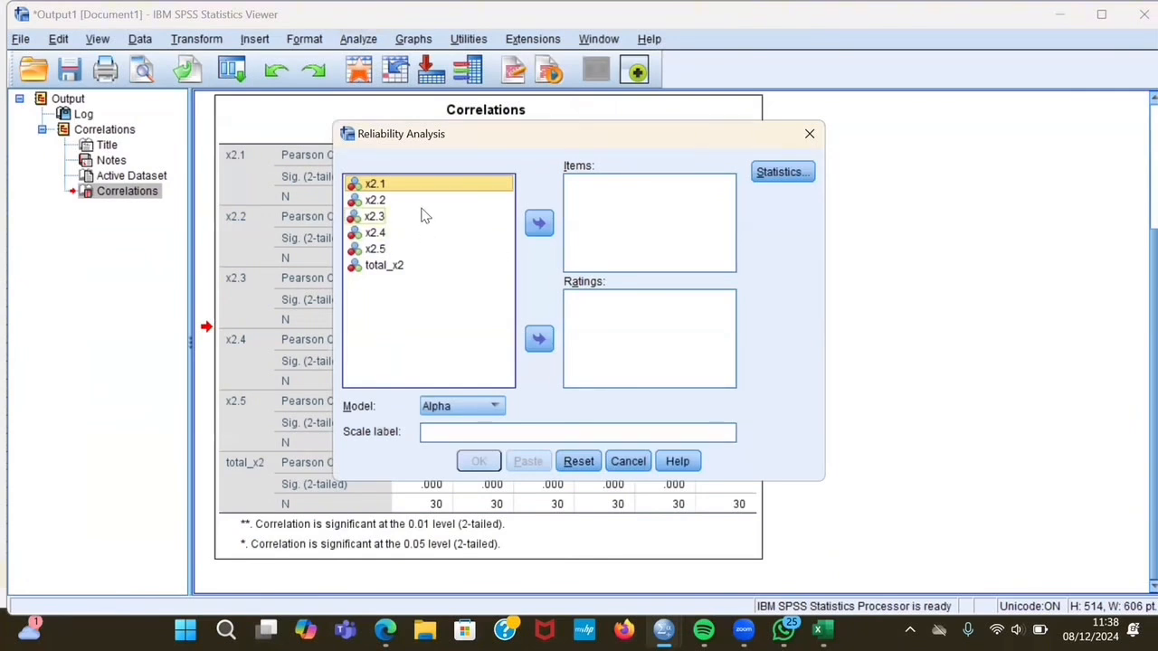
key(shift+Down)
key(shift+Down)
key(shift+Down)
key(shift+Down)
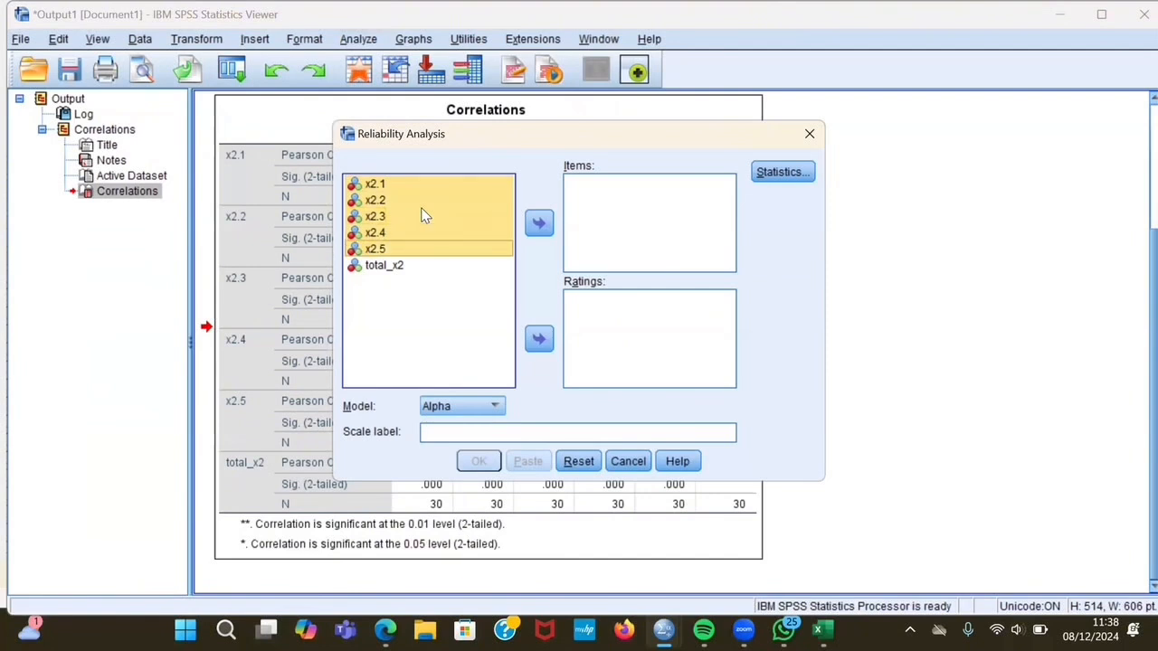
click(539, 224)
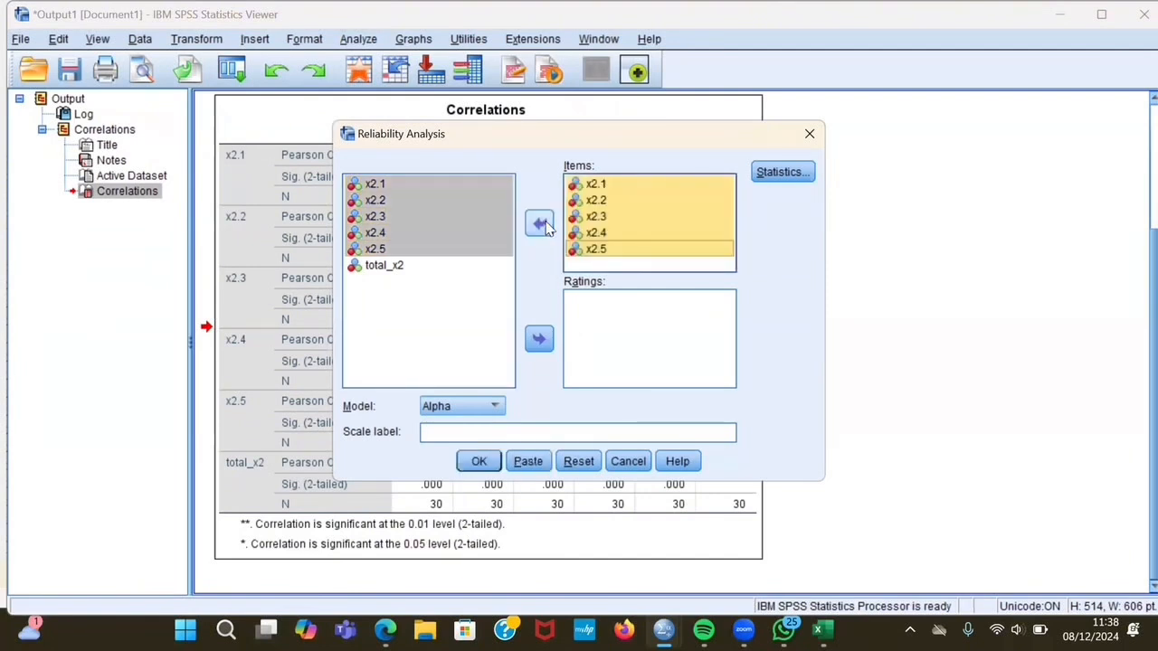
click(479, 463)
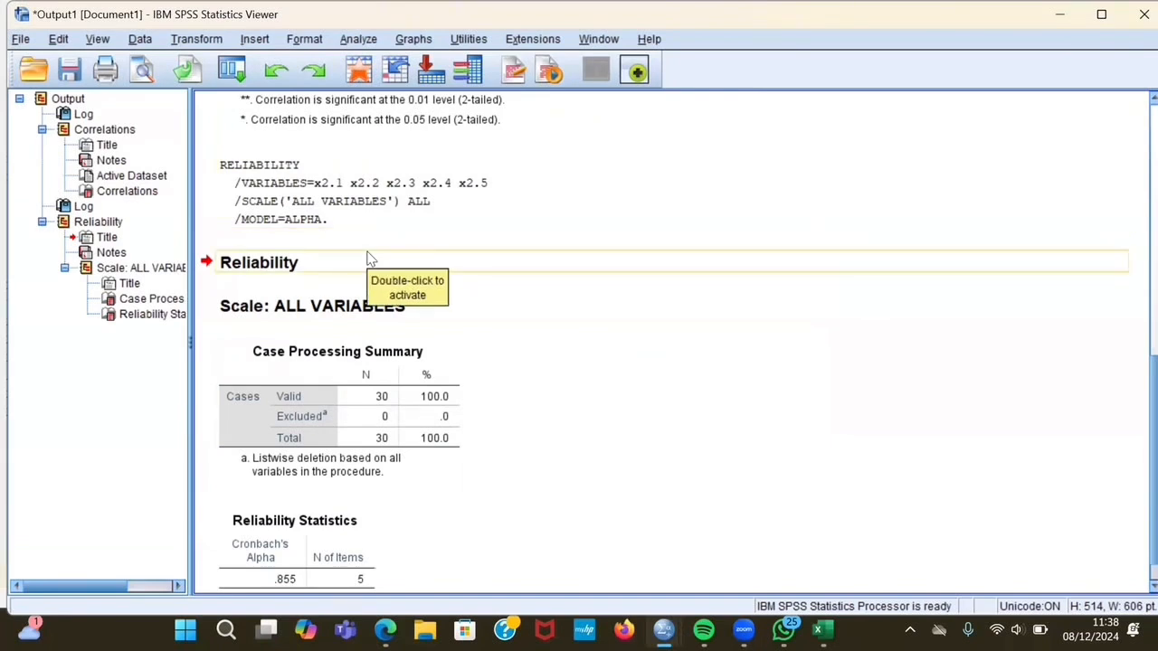
scroll(366, 297, down, 1)
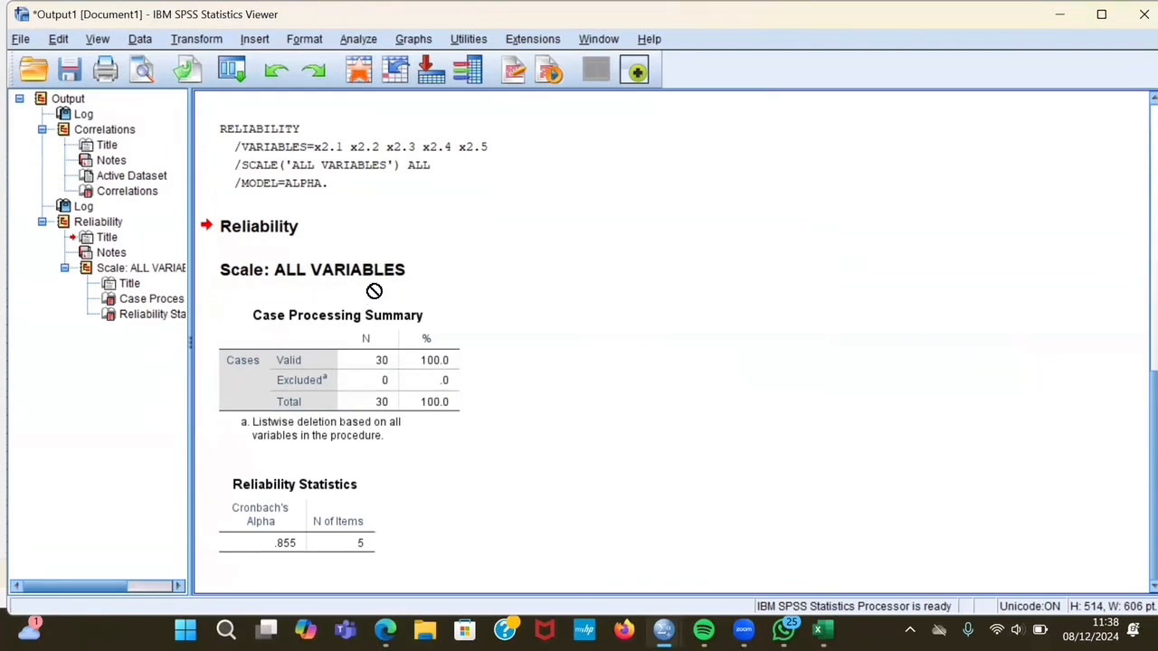
- Start an Explore analysis with x2.1 through x2.5 as the dependent variables
click(371, 40)
mouse_move(375, 86)
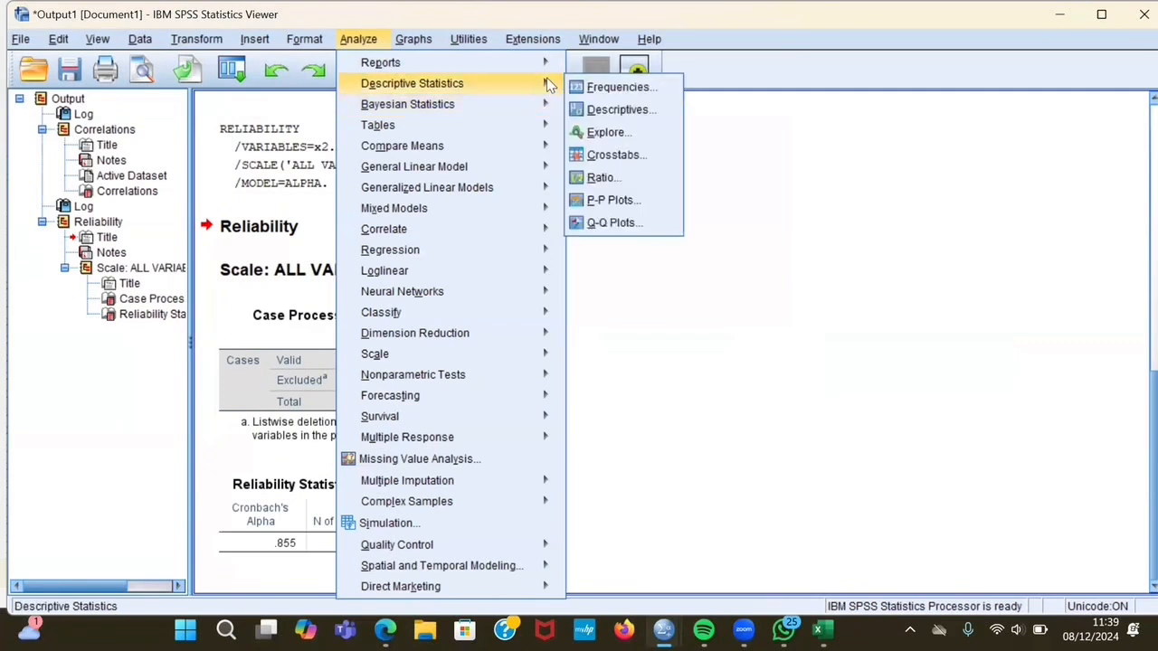
click(593, 132)
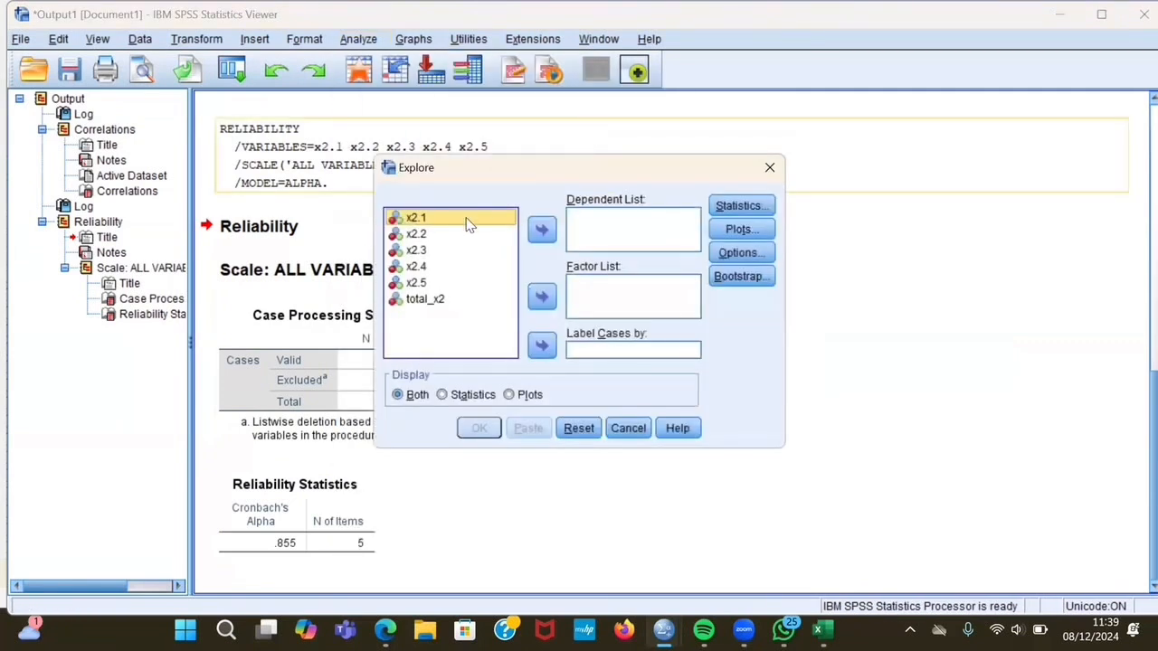
key(shift+Down)
key(shift+Down)
key(shift+Down)
key(shift+Down)
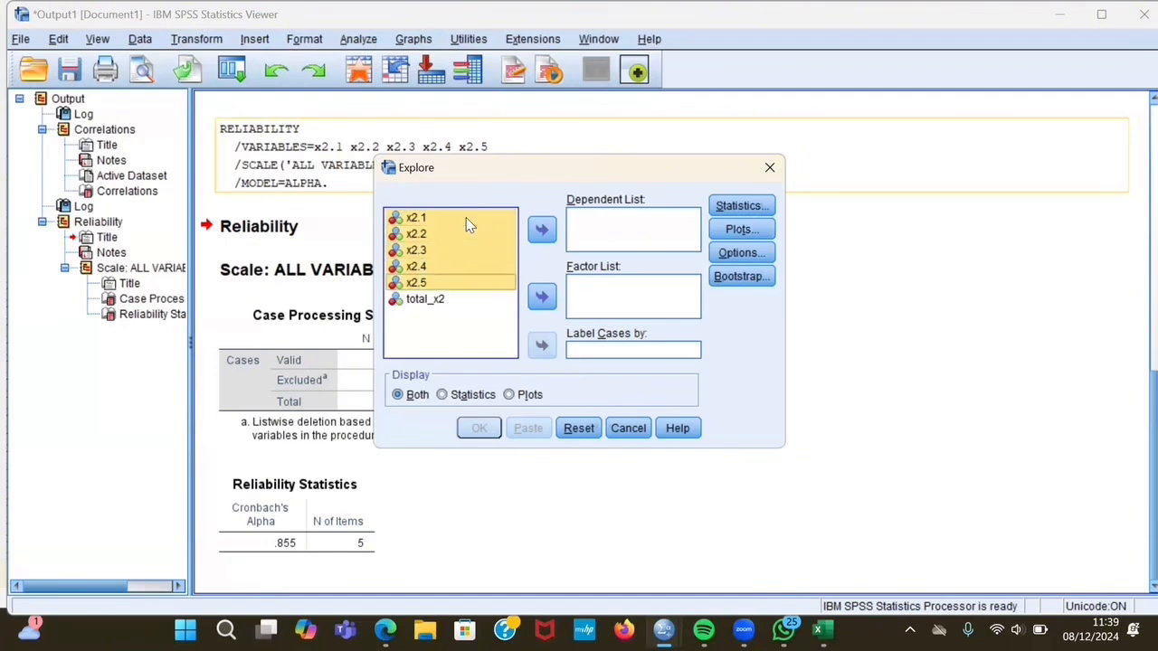
click(542, 231)
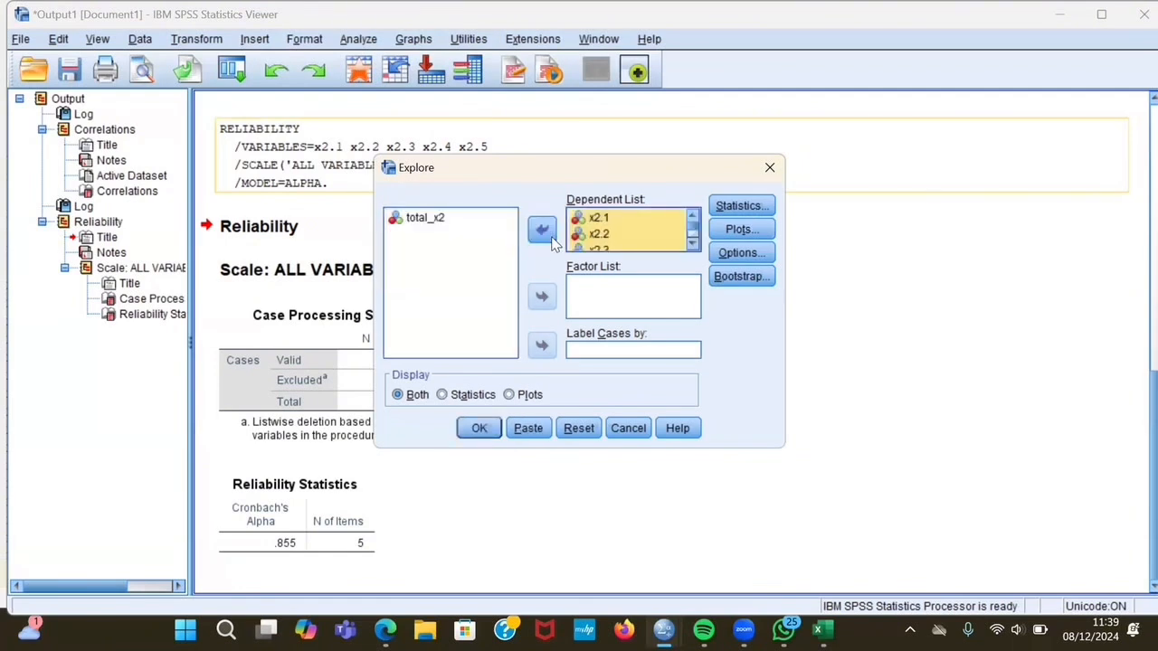
- Keep Descriptives with a 95% confidence interval, enable normality plots with tests, and run the Explore analysis
click(721, 208)
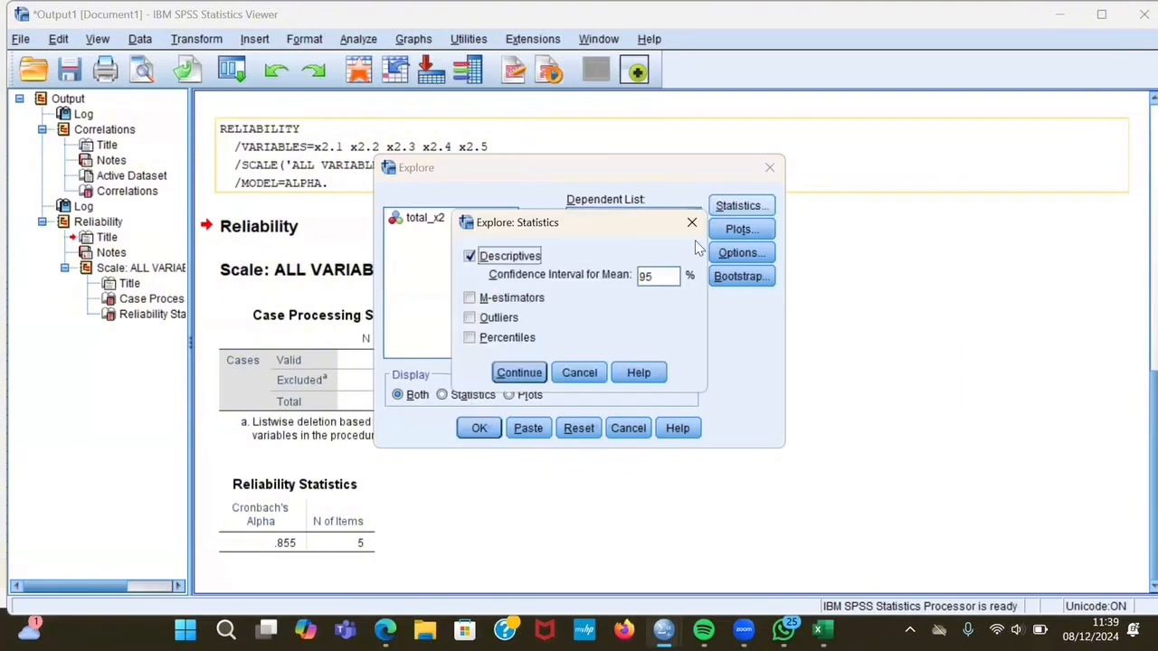
click(536, 379)
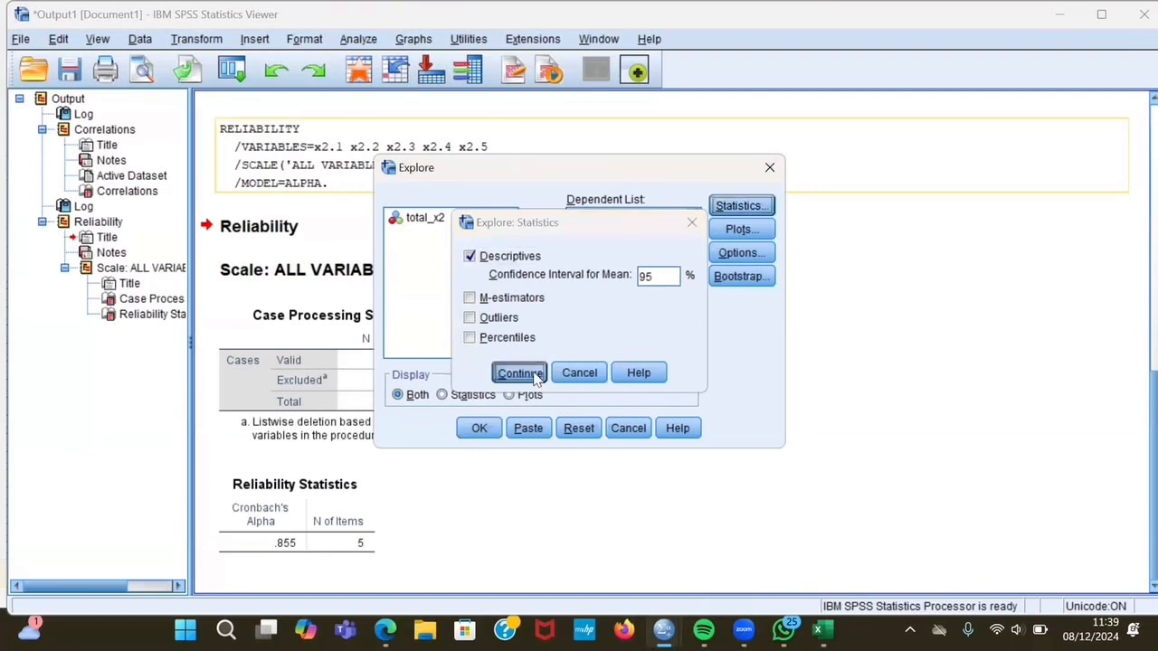
click(736, 231)
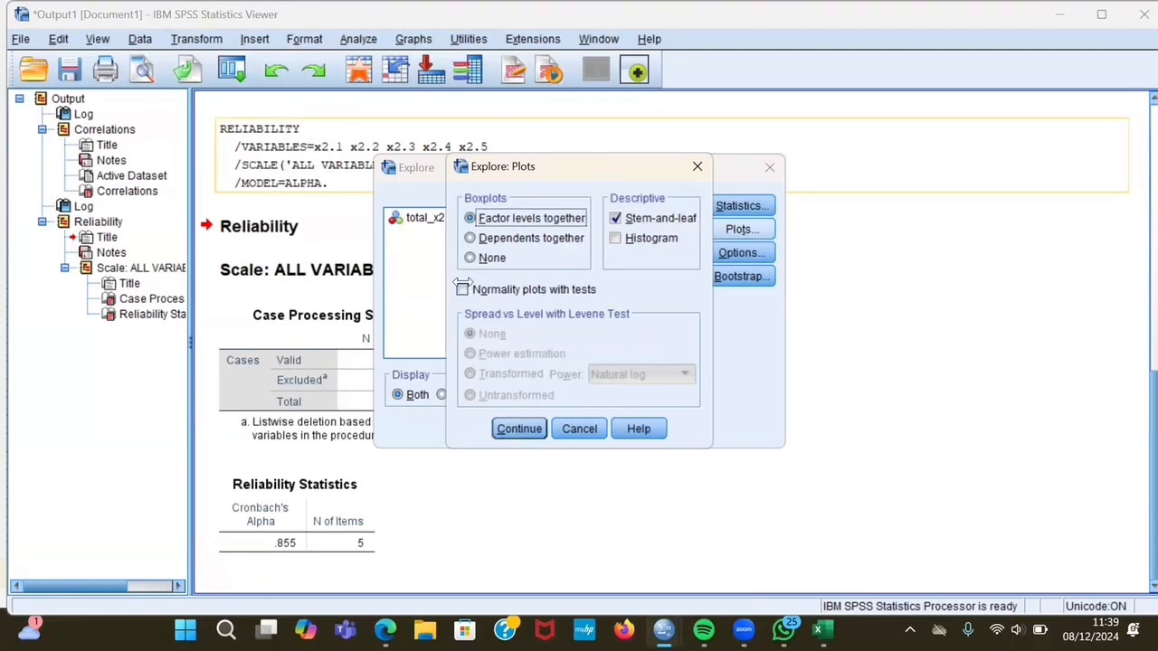
click(462, 288)
click(519, 429)
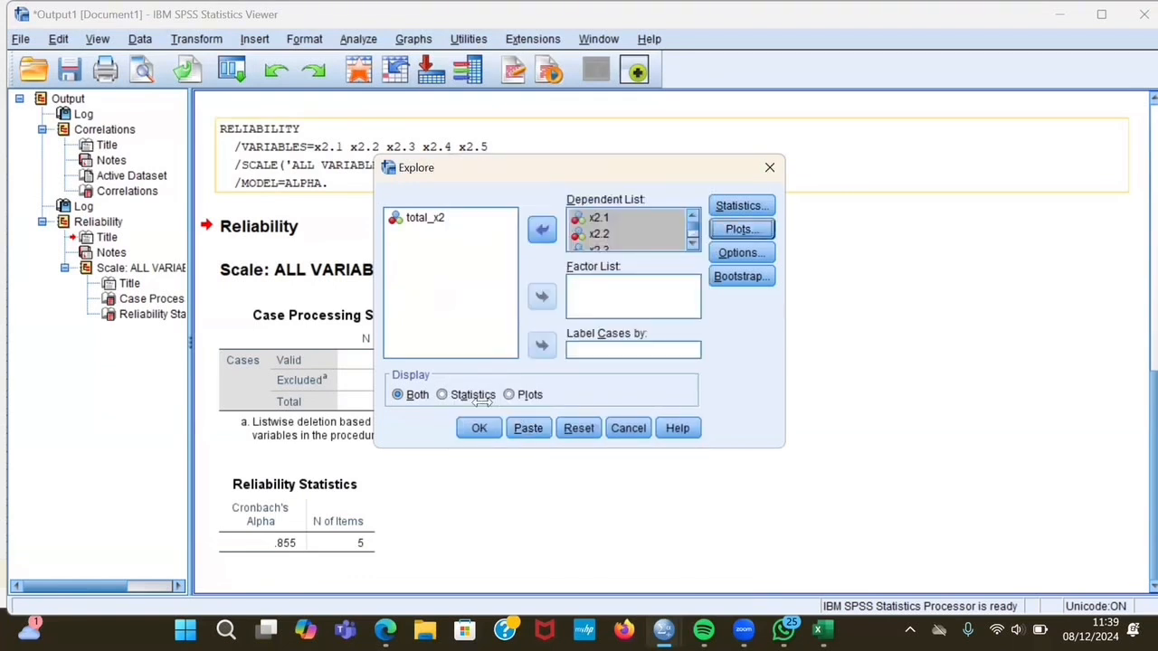
click(479, 427)
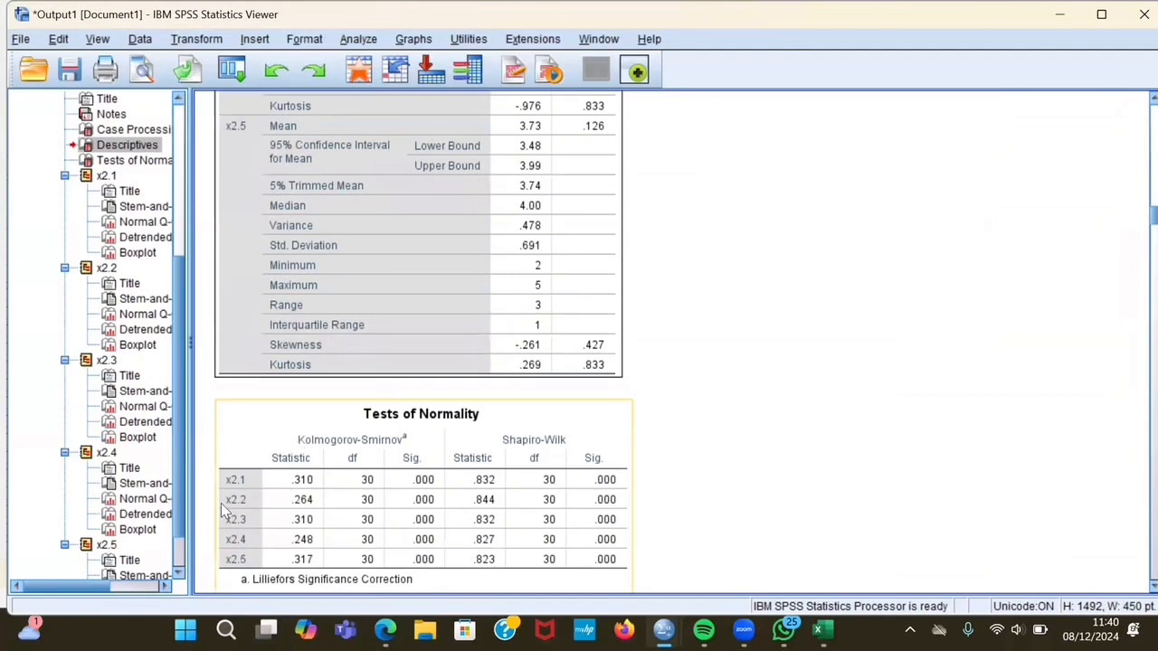
- Review the Descriptives table in the Explore output, then return to the dataset in the Data Editor
scroll(648, 420, up, 10)
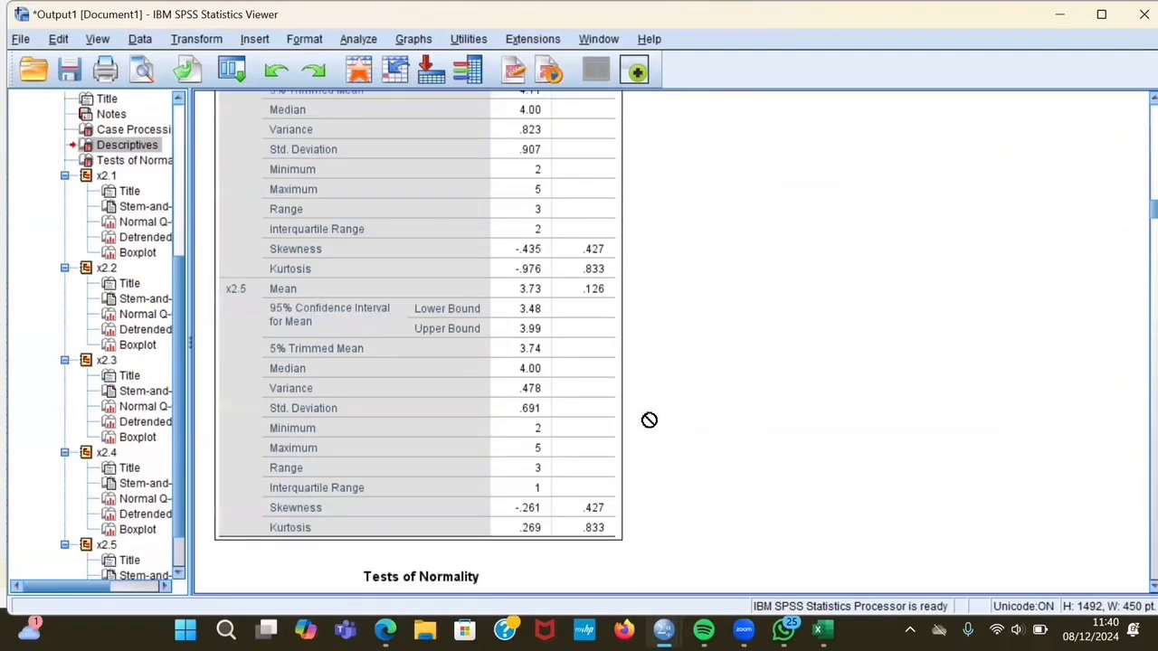
scroll(649, 420, up, 10)
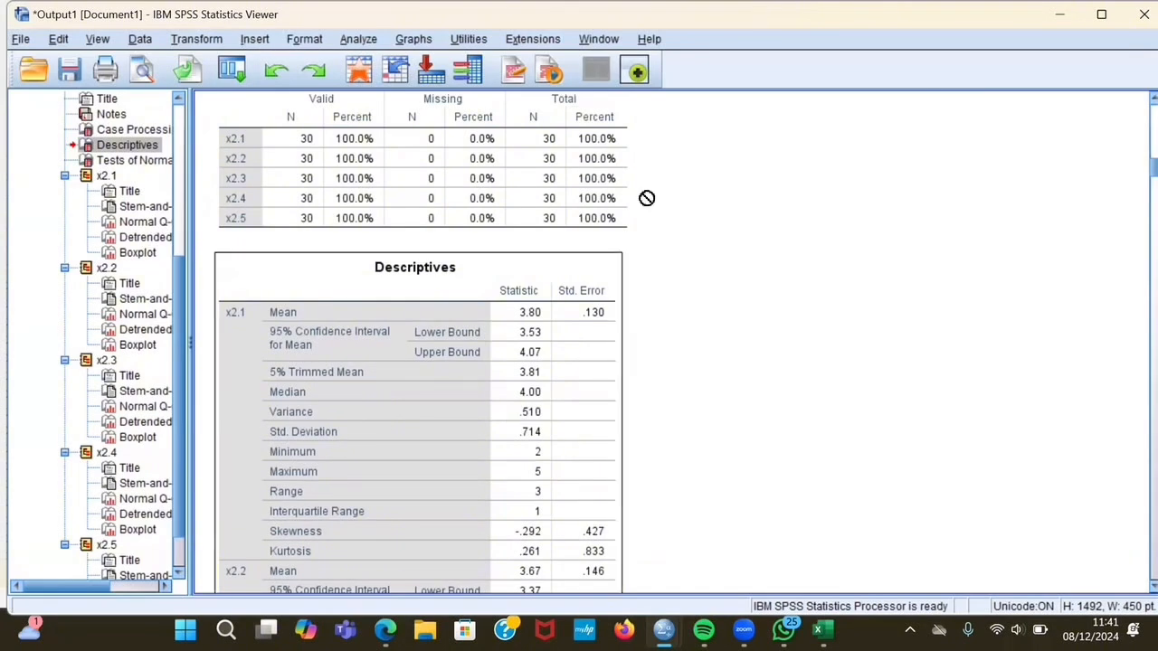
mouse_move(664, 630)
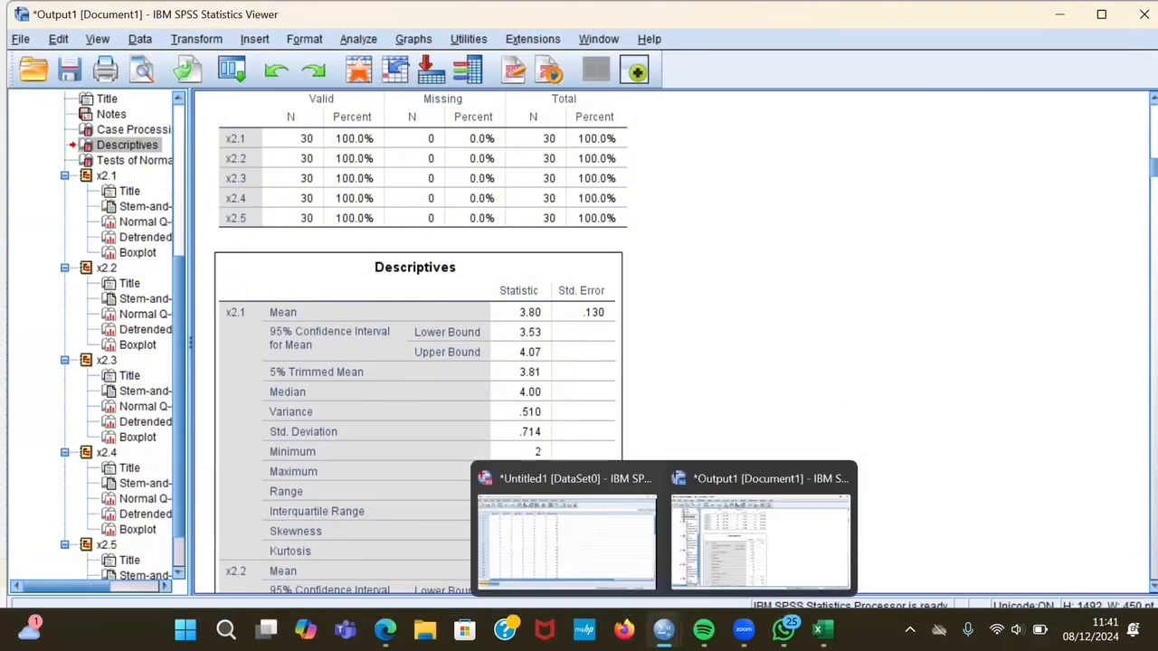
click(565, 534)
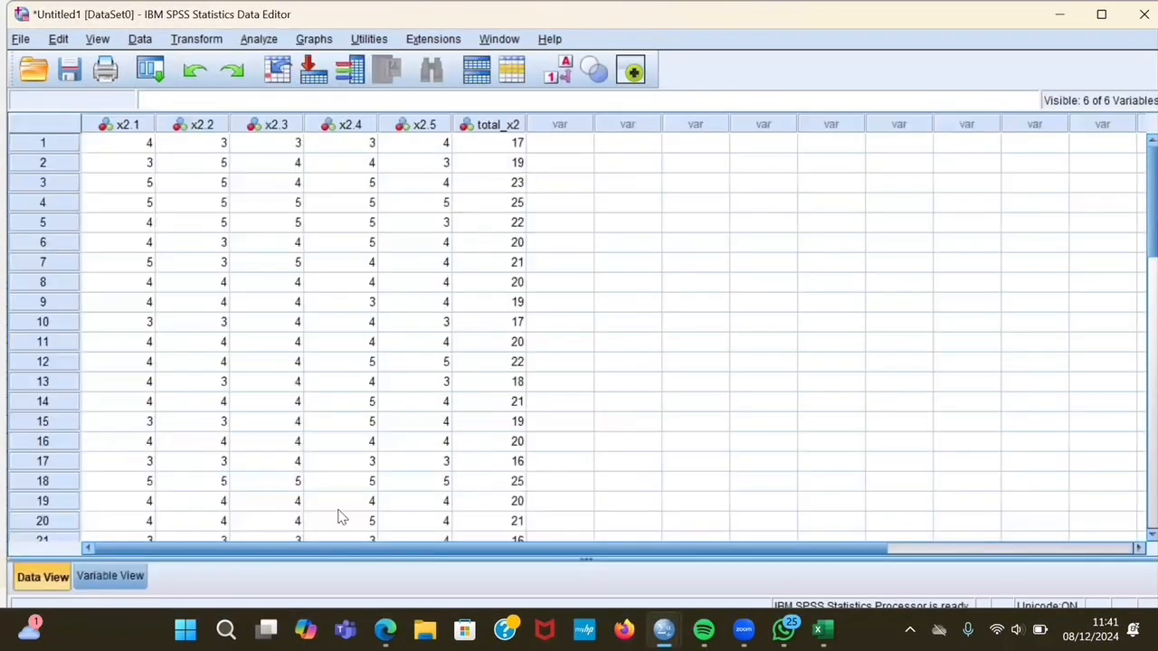
- Define six new variables below total_x2, named x3.1, x3.2, x3.3, x3.4, x3.5 and total_x3
click(131, 580)
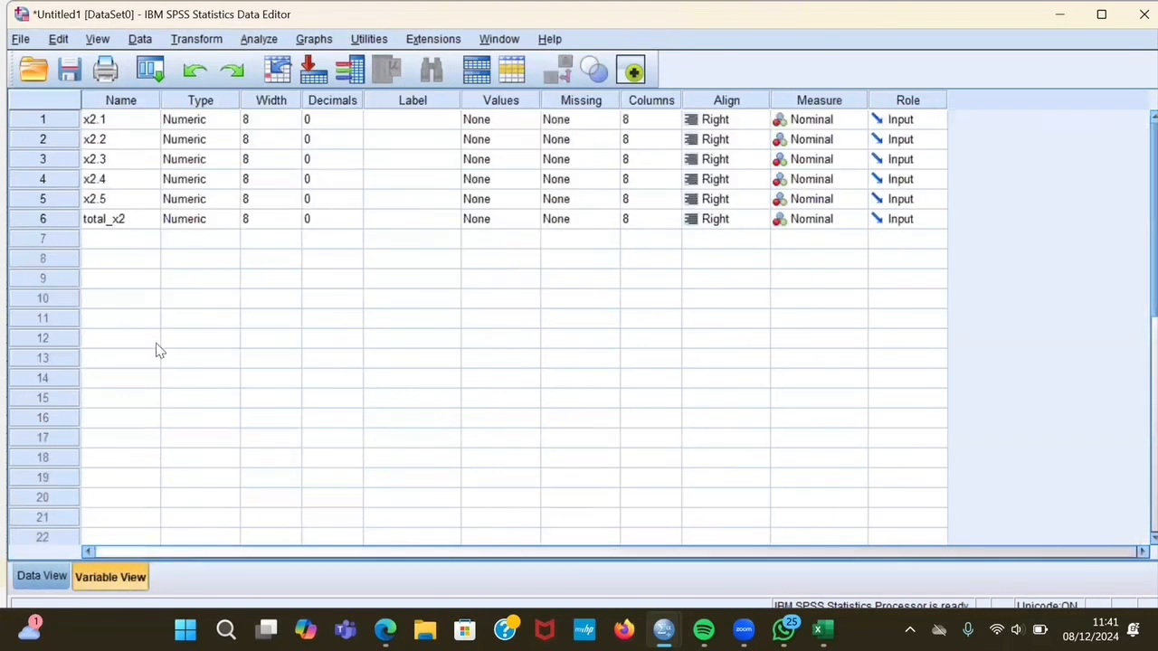
click(118, 239)
text(x3.1)
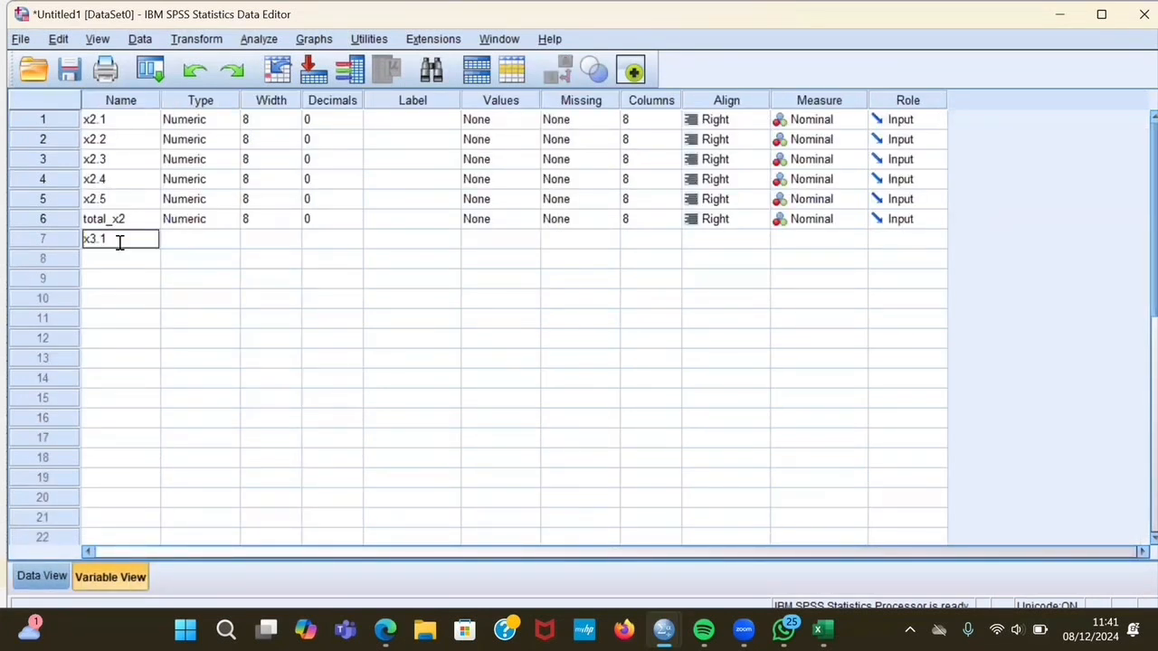
key(Return)
text(x3.2)
key(Return)
text(x3.3)
key(Return)
text(x3.4)
key(Return)
text(x3.5)
key(Return)
text(total_x3)
key(Up)
- Set the decimals to 0 for x3.1 through x3.5 and total_x3
click(354, 237)
click(355, 242)
click(355, 243)
click(355, 256)
click(357, 284)
click(357, 285)
click(357, 285)
click(354, 300)
click(354, 304)
click(356, 306)
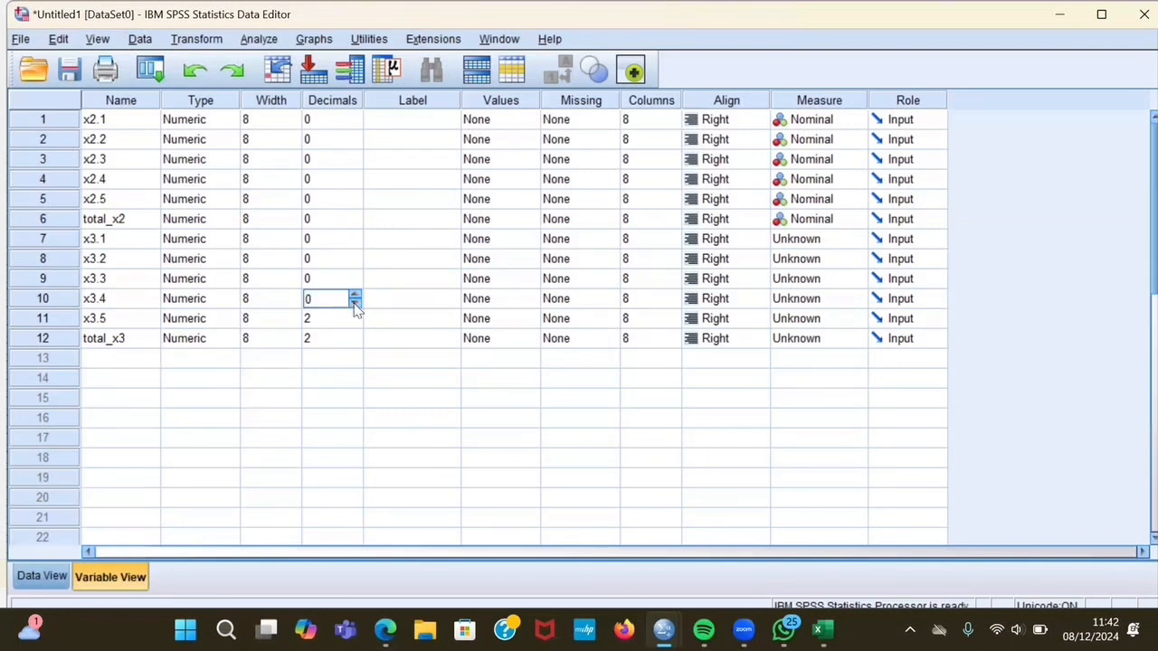
click(354, 319)
click(355, 323)
click(355, 324)
click(353, 338)
click(354, 343)
click(354, 344)
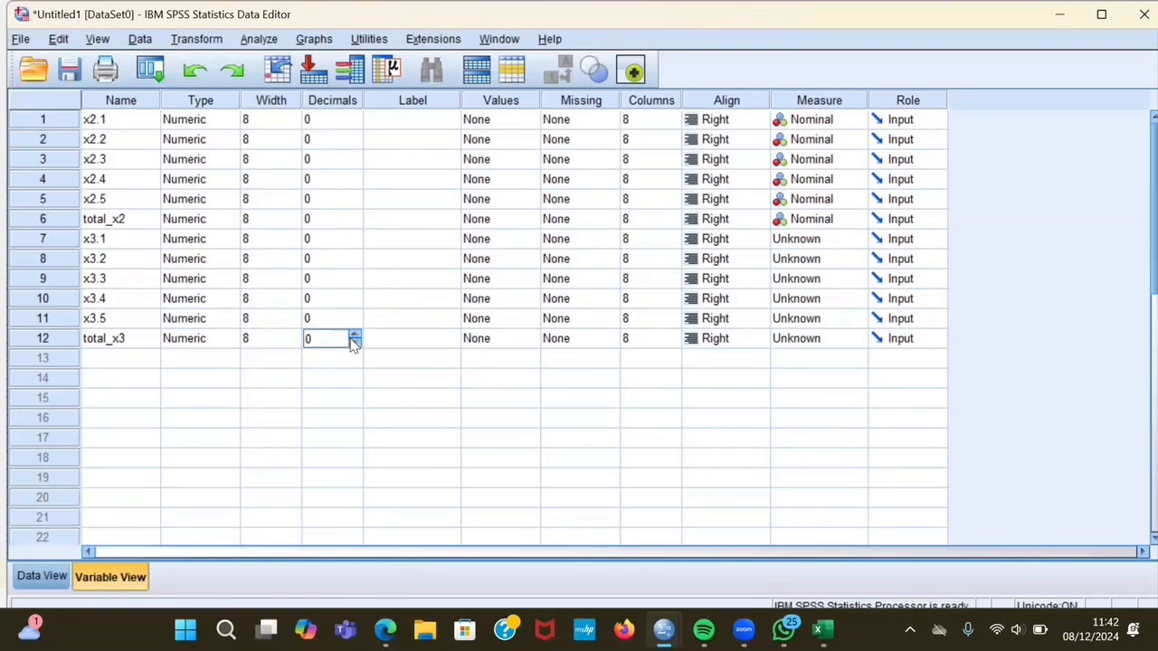
- Set the measurement level of x3.1 through x3.5 and total_x3 to Nominal
click(856, 239)
click(844, 294)
click(856, 258)
click(850, 314)
click(855, 279)
click(856, 333)
click(855, 298)
click(851, 352)
click(856, 318)
click(851, 373)
click(855, 338)
click(854, 394)
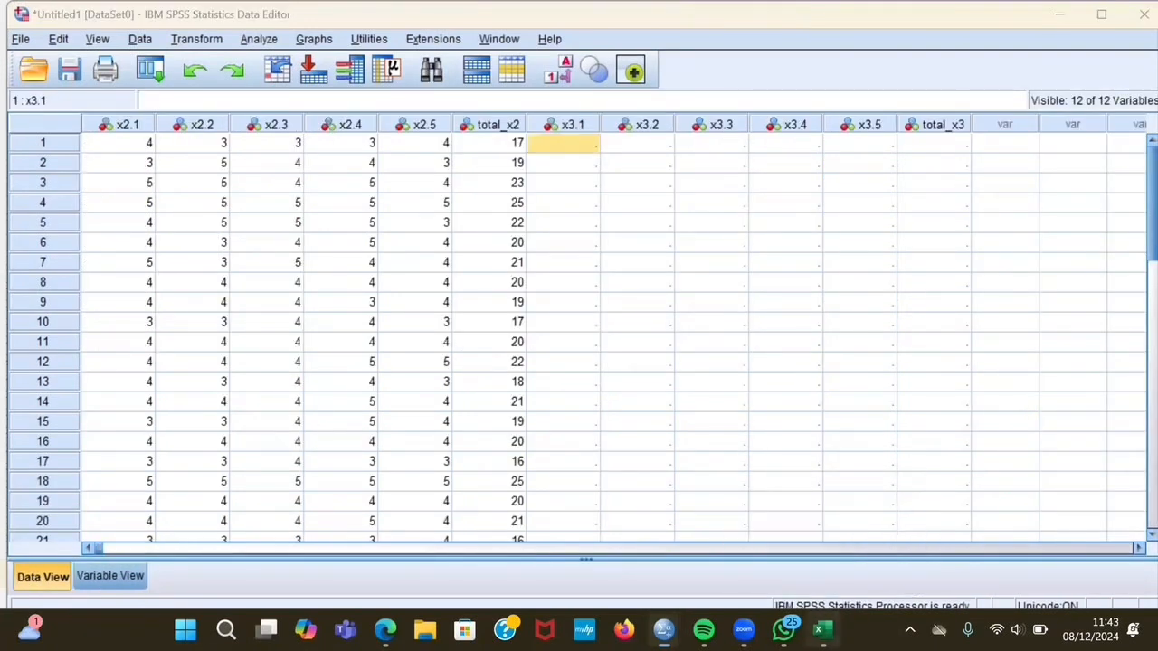
- Copy the item and total scores from the Layananan sheet in Excel and paste them into the SPSS dataset from row 1 of x3.1
click(822, 631)
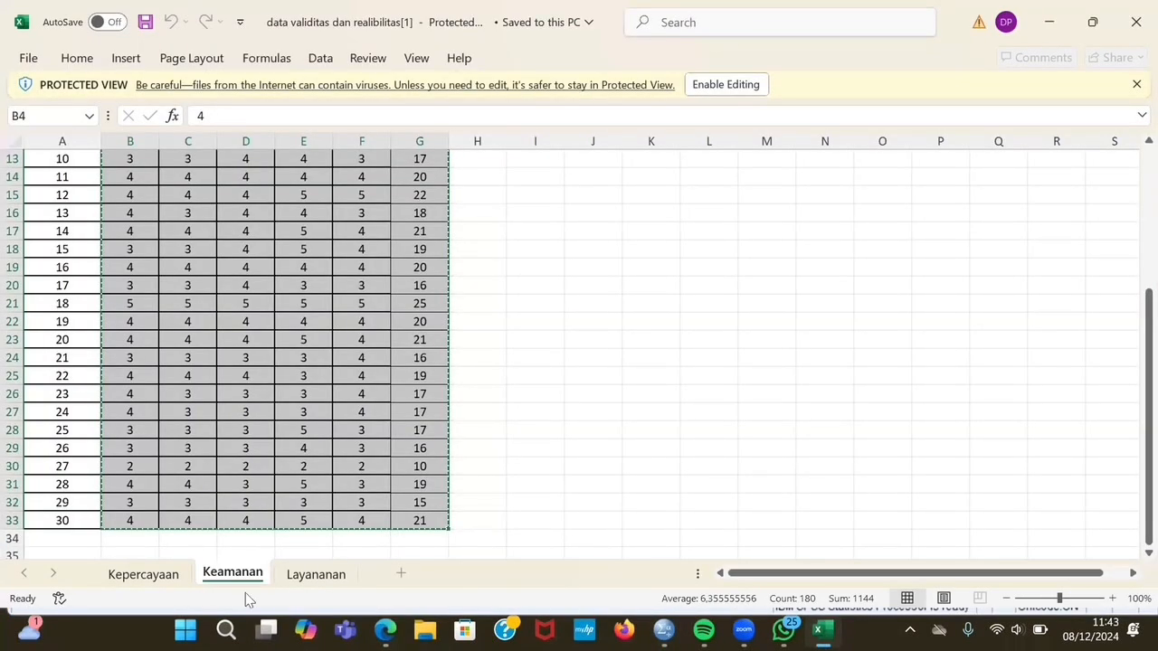
click(300, 577)
drag(110, 232, 403, 444)
mouse_move(663, 631)
click(612, 569)
click(557, 127)
click(561, 145)
key(ctrl+v)
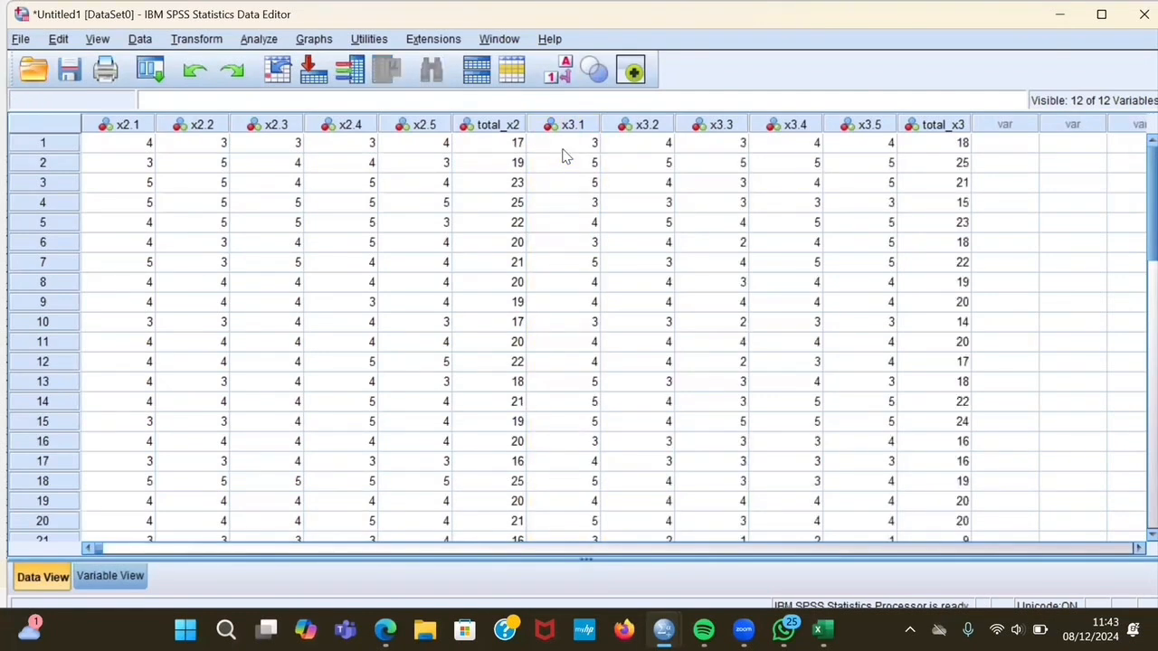
- Start a bivariate correlation and remove x2.1 through x2.5 and total_x2 from its variables
click(259, 39)
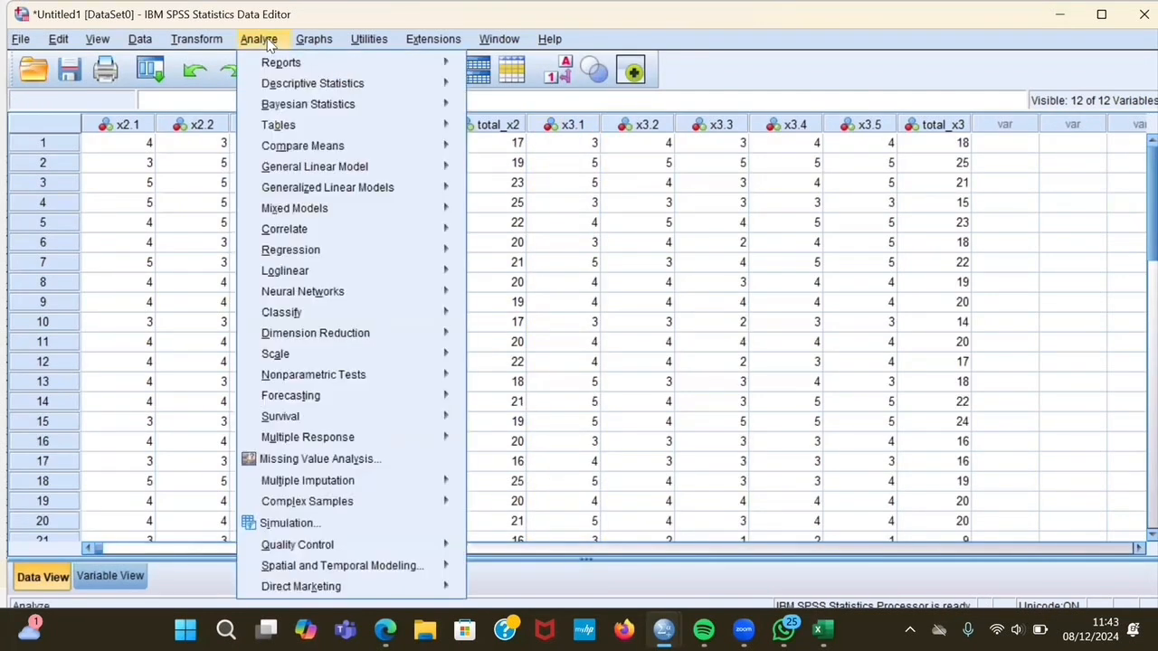
mouse_move(295, 210)
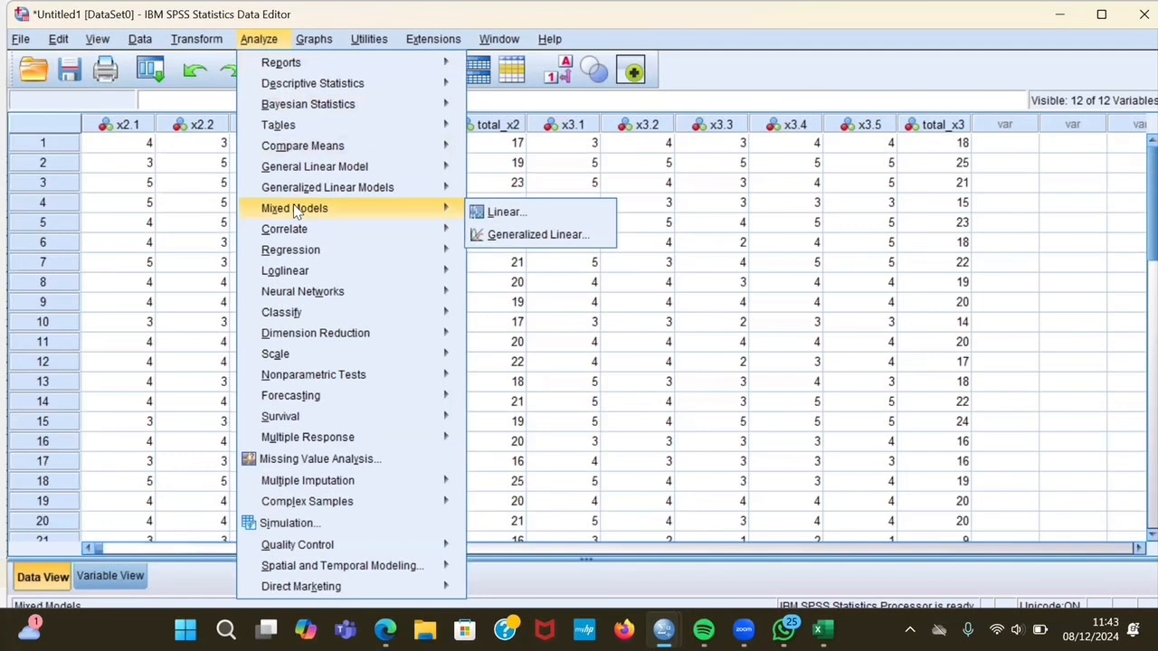
mouse_move(281, 232)
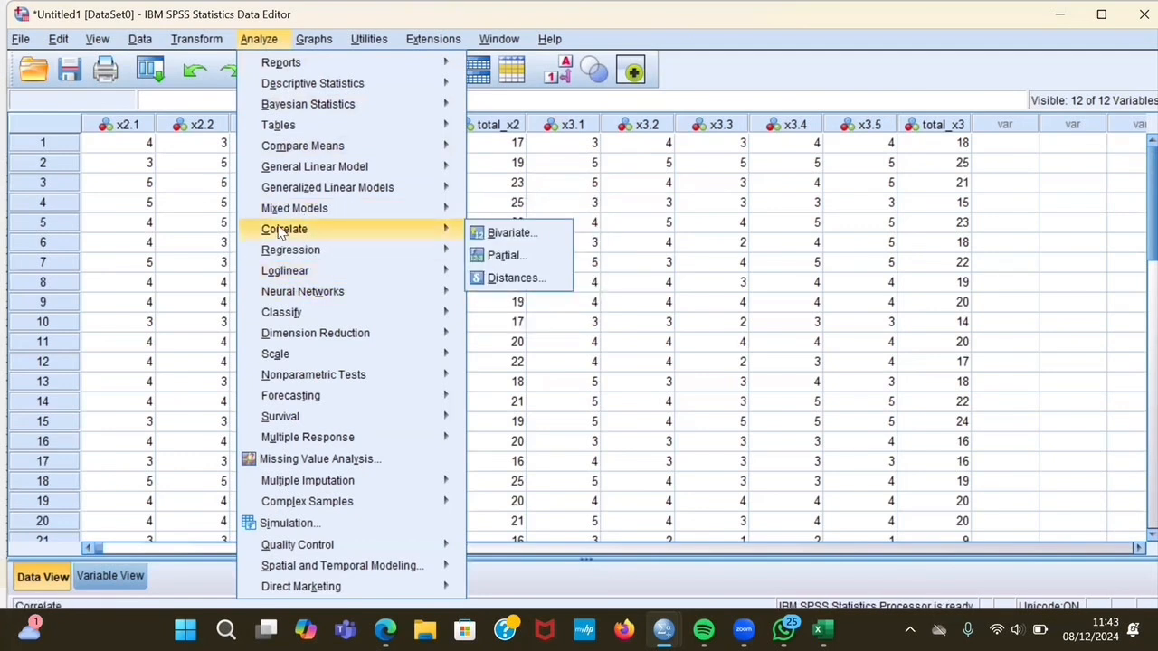
click(478, 234)
click(584, 184)
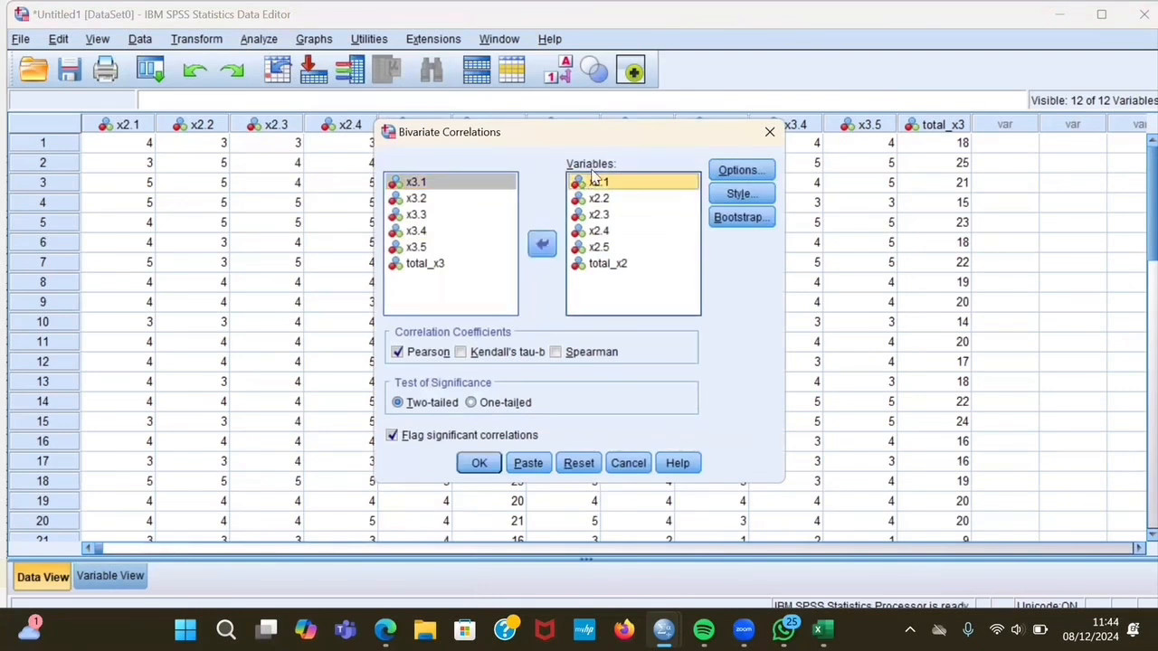
key(shift+Down)
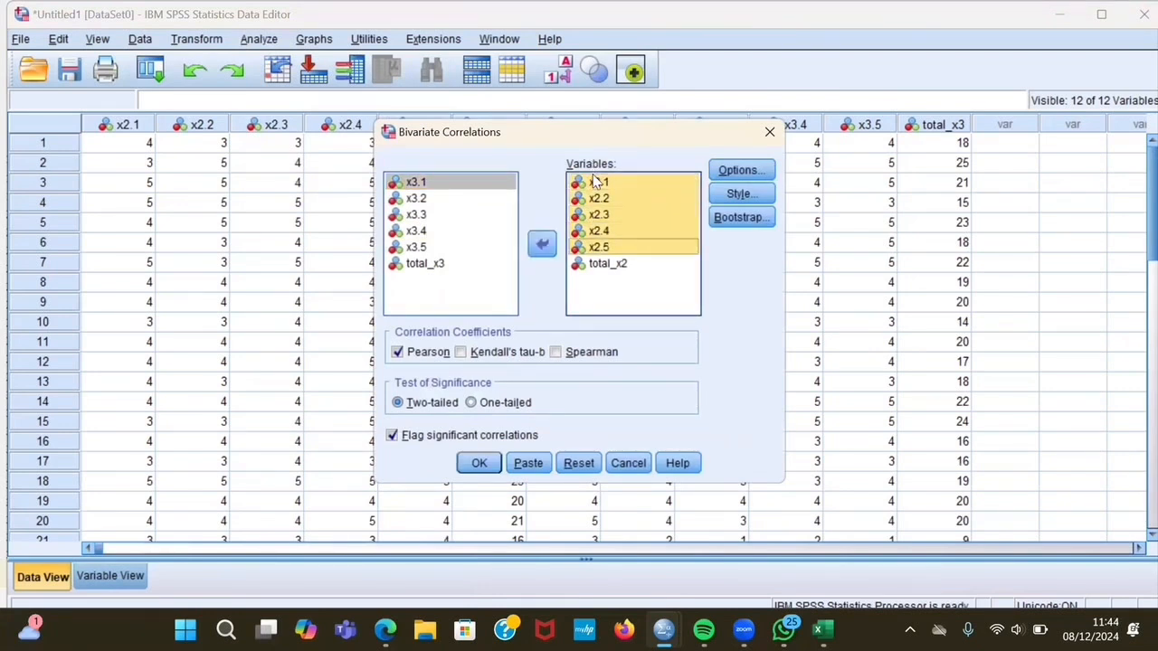
key(shift+Down)
click(542, 244)
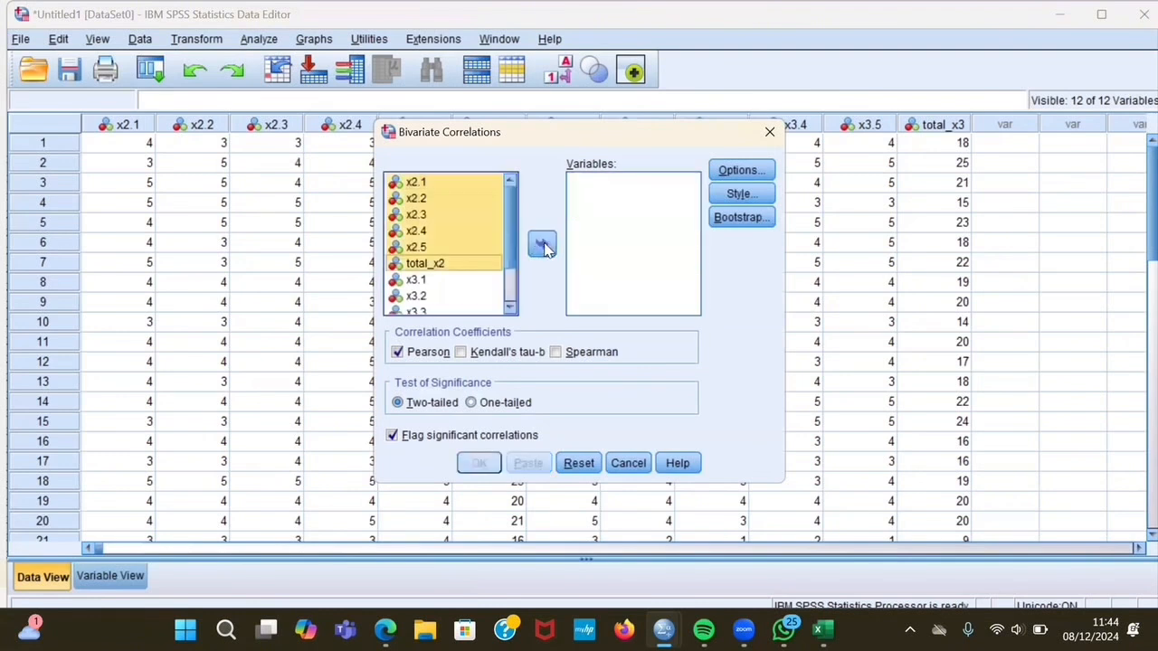
- Add x3.1 through x3.5 and total_x3, and run the two-tailed Pearson correlation with significant correlations flagged
click(411, 280)
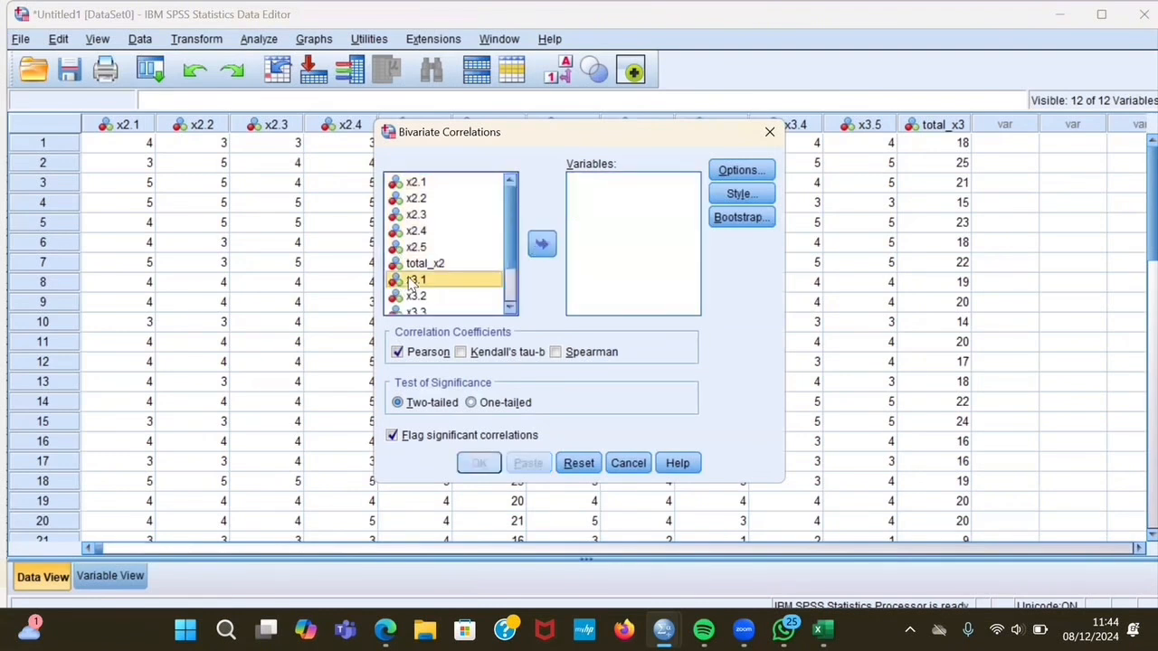
key(shift+Down)
key(shift+Down)
key(shift+Down)
key(shift+Down)
key(shift+Down)
click(541, 244)
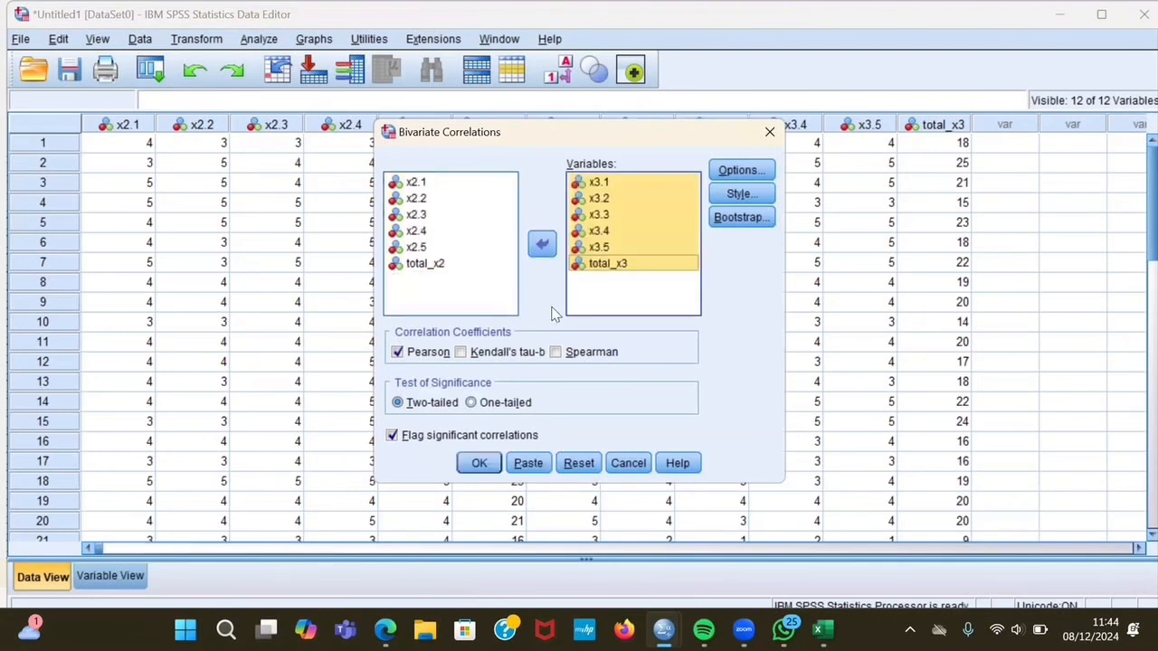
click(481, 464)
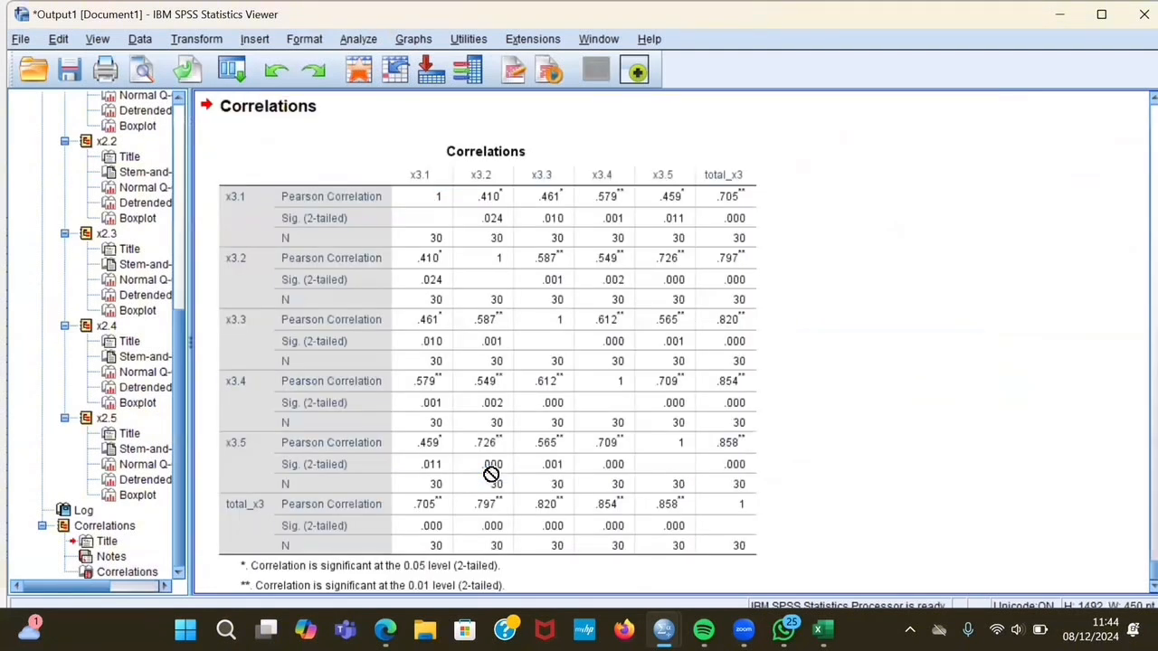
- Review the Correlations table for the x3 items and total_x3
click(491, 474)
scroll(446, 299, down, 1)
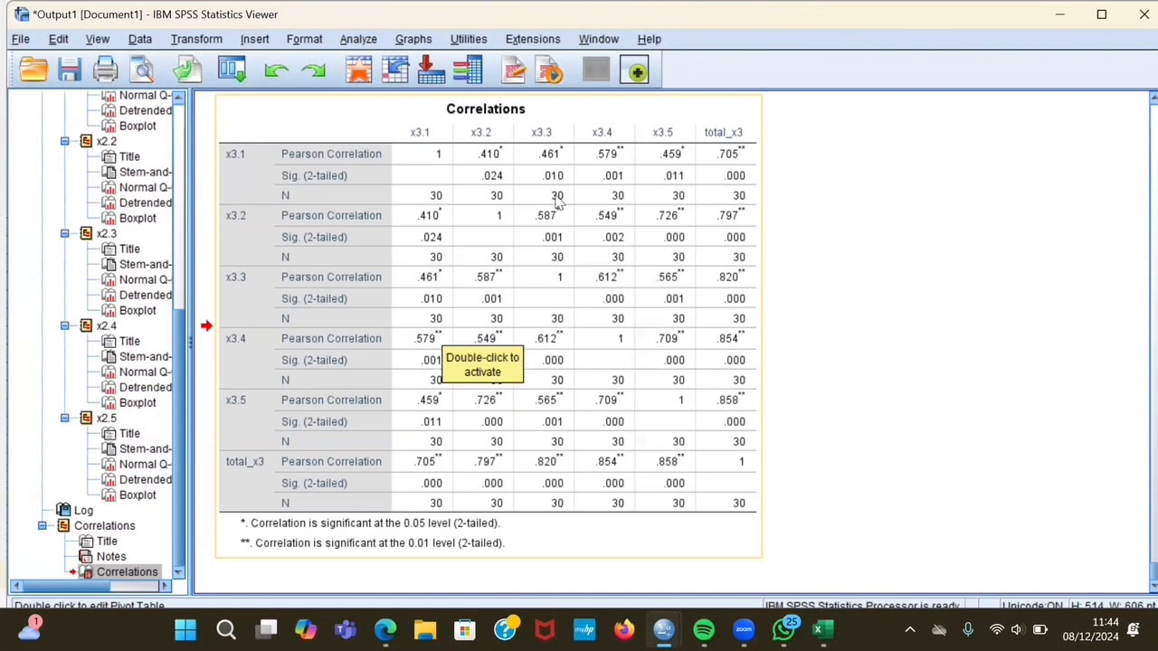
scroll(558, 203, up, 2)
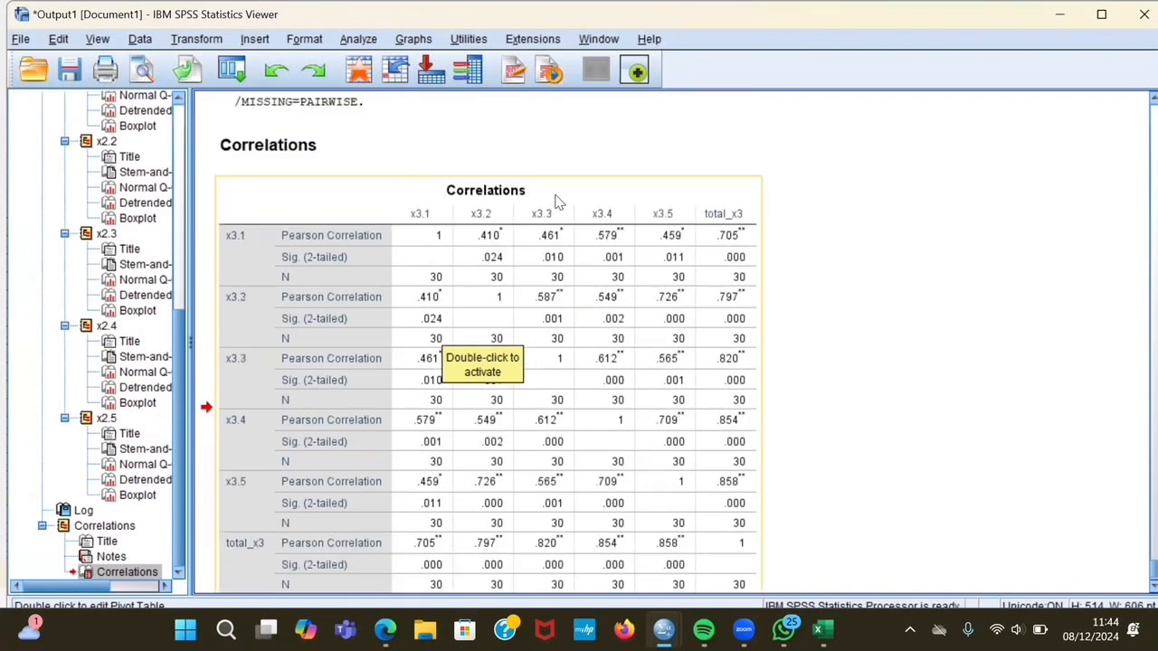
right_click(557, 202)
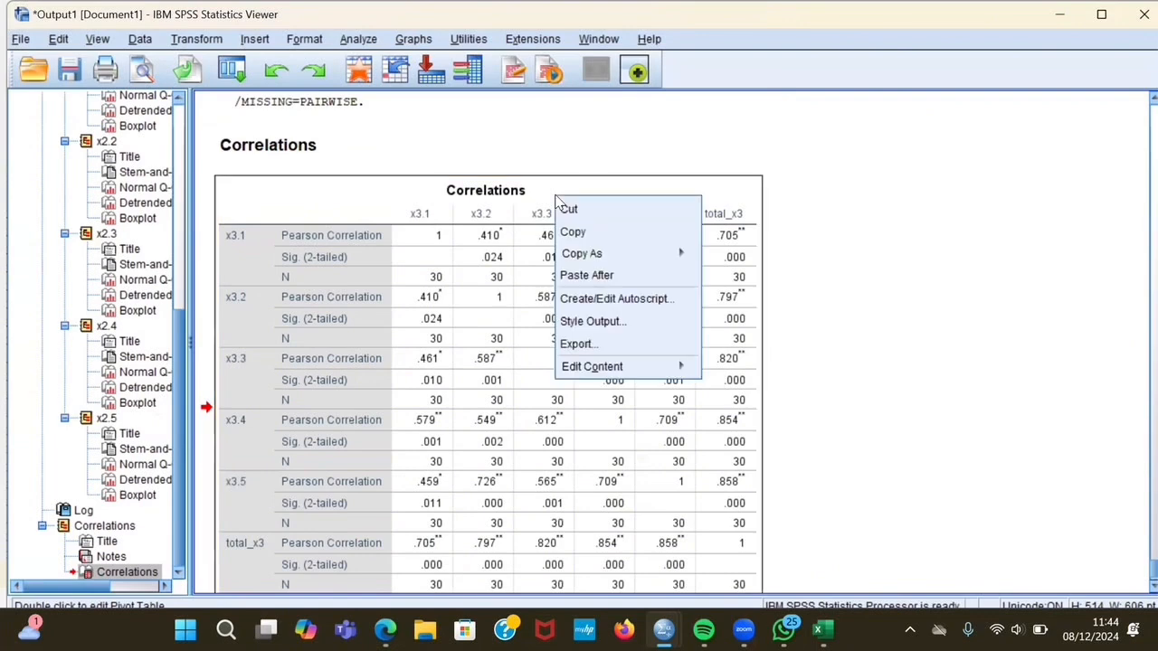
click(811, 238)
scroll(811, 238, down, 2)
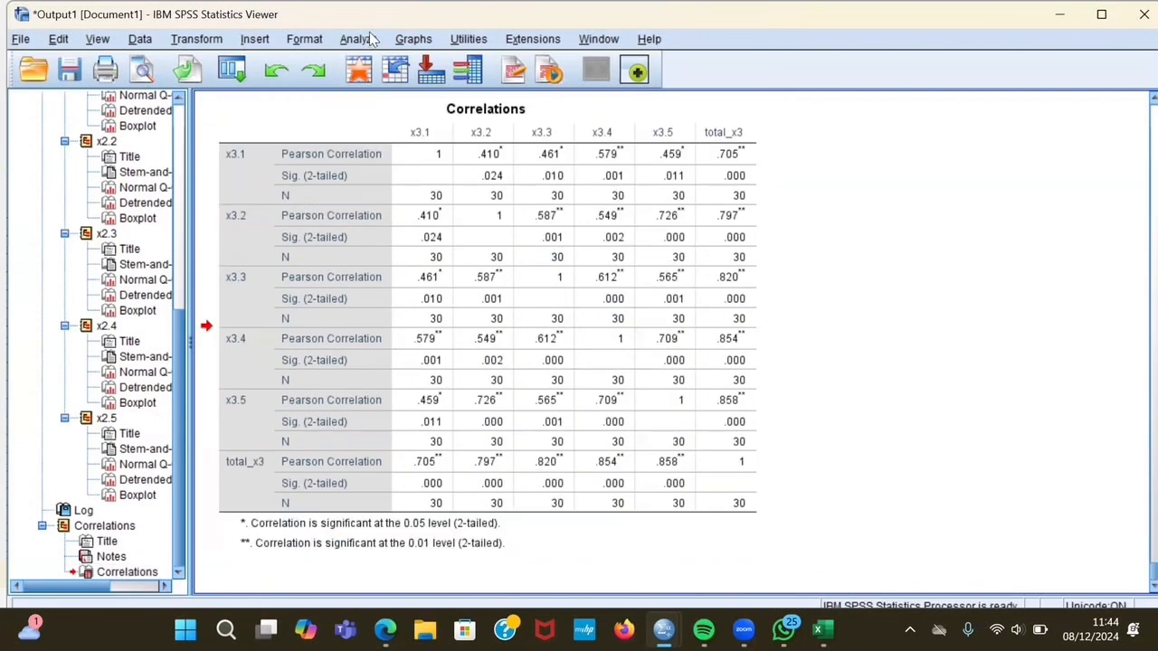
- Start a reliability analysis and remove x2.1 through x2.5 from its items
click(371, 38)
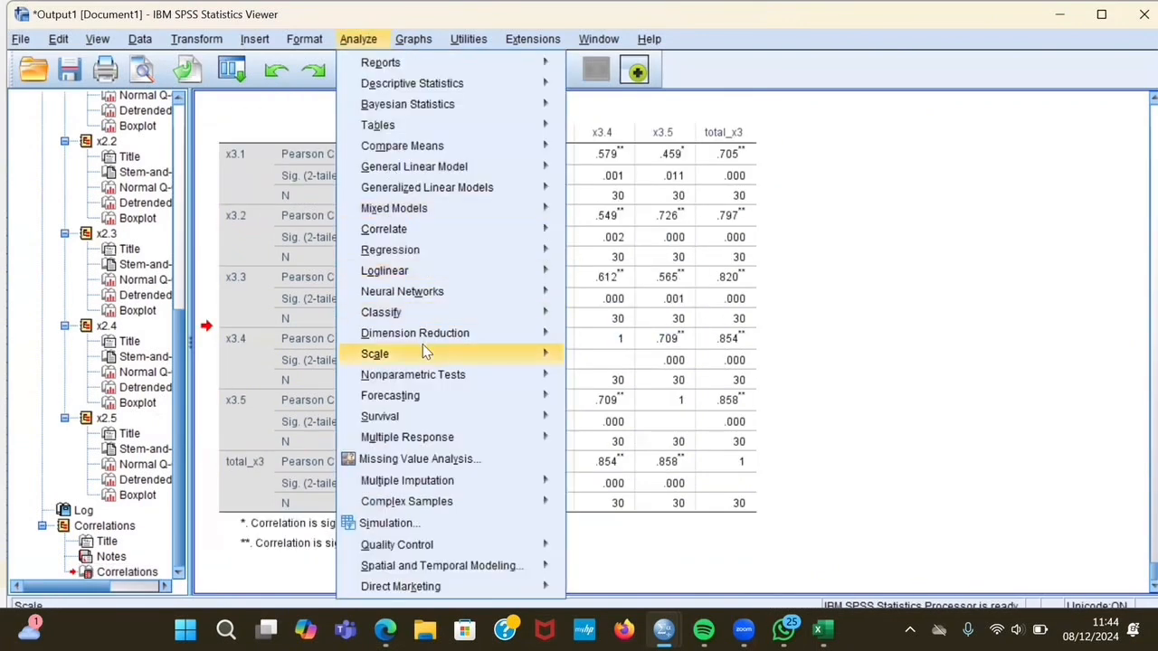
mouse_move(425, 353)
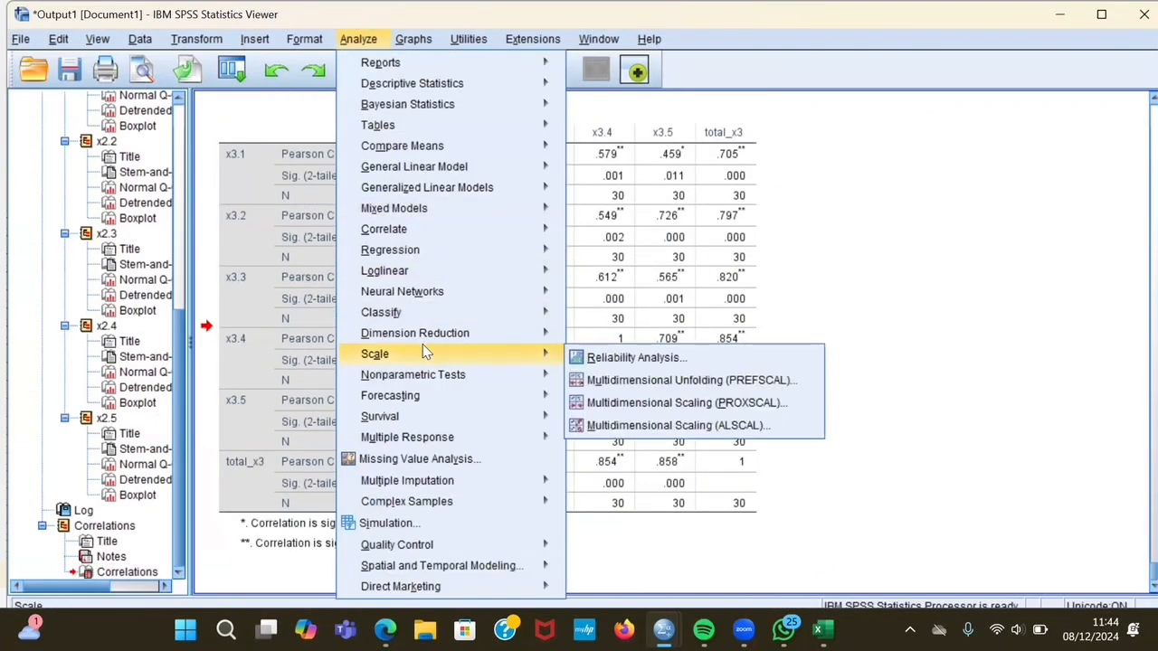
click(577, 363)
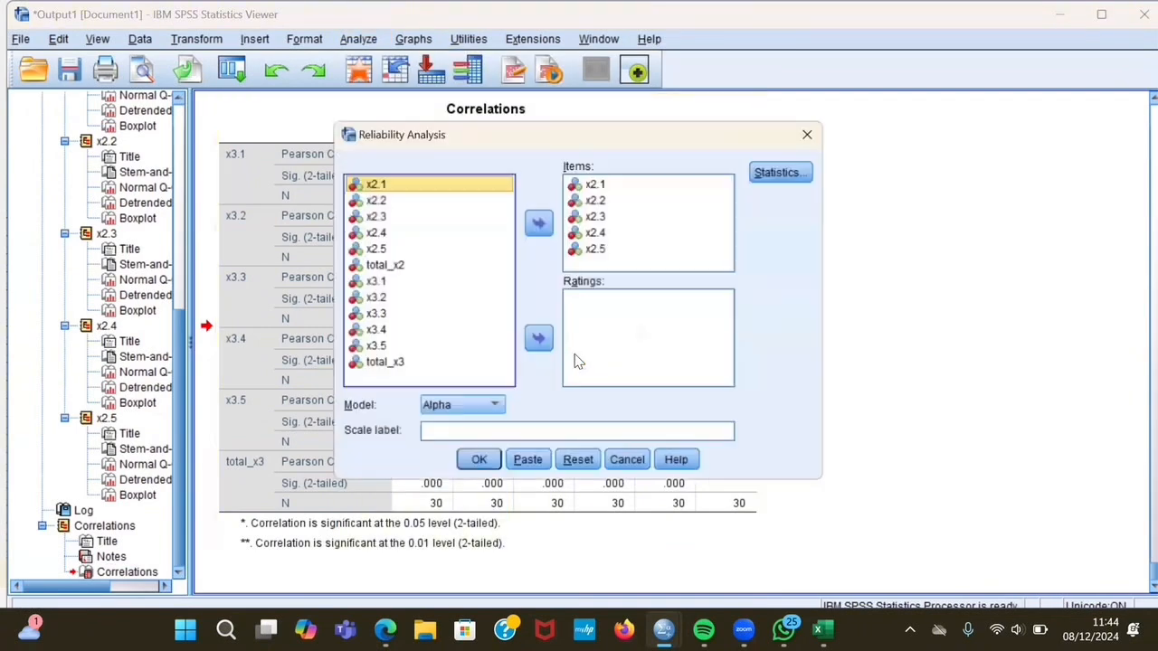
click(596, 186)
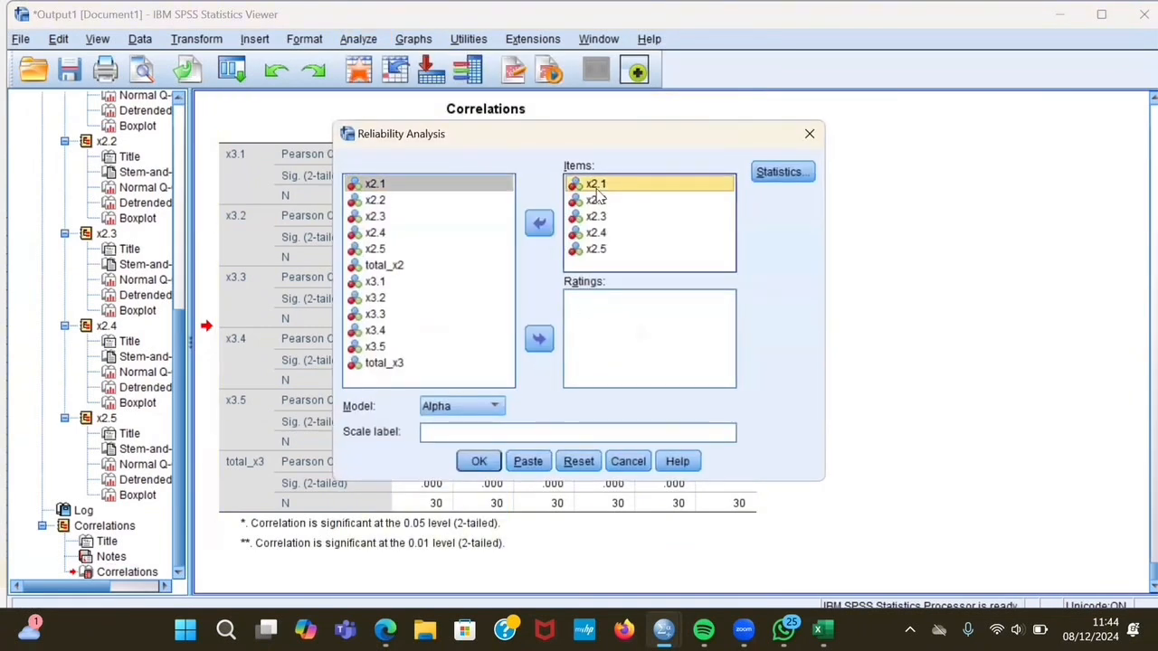
key(shift+Down)
key(shift+Down)
key(shift+Down)
key(shift+Down)
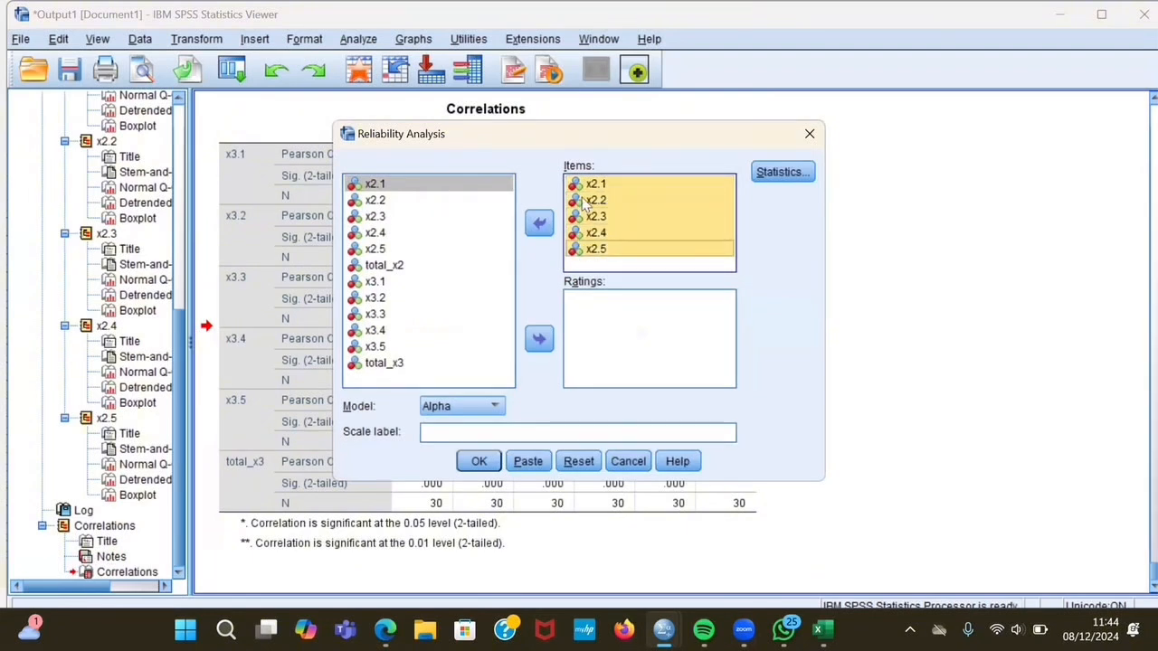
click(544, 217)
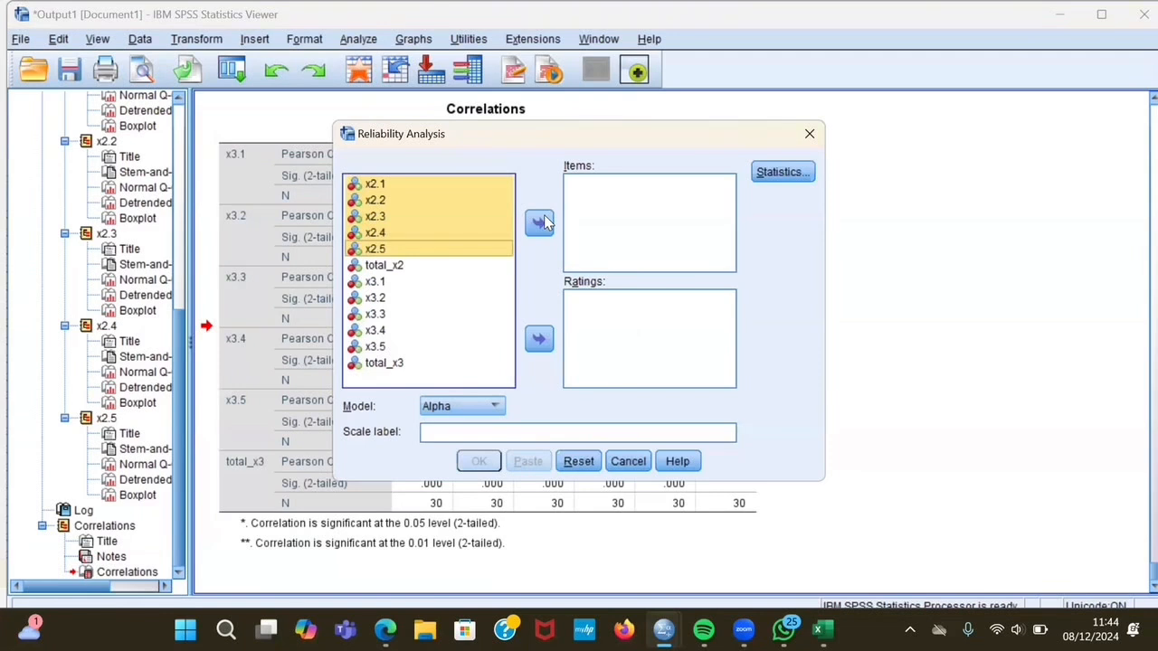
- Add x3.1 through x3.5 as the items, leaving out total_x3, and run the reliability analysis with the Alpha model
click(383, 283)
key(shift+Down)
key(shift+Down)
key(shift+Down)
key(shift+Down)
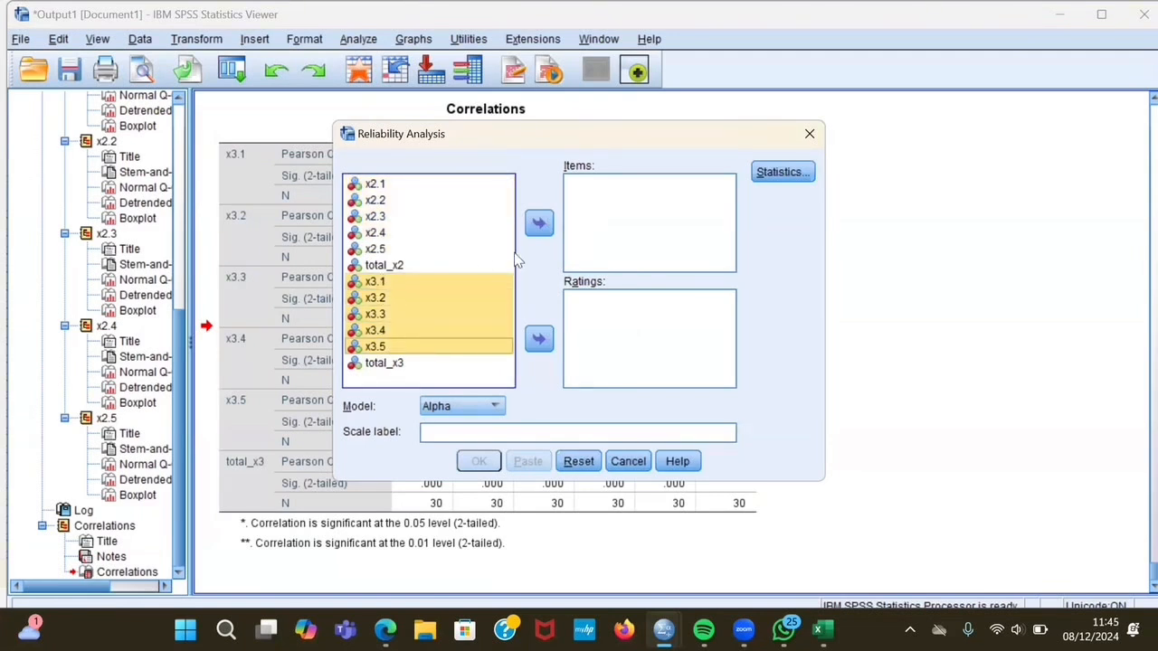
click(540, 224)
click(479, 462)
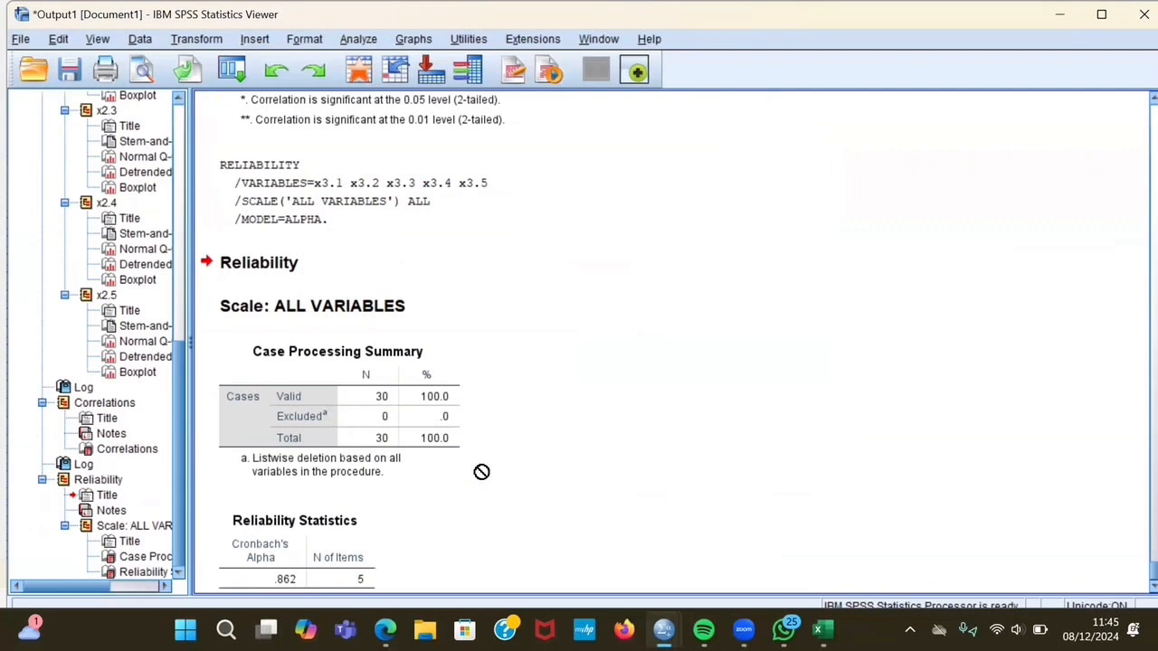
scroll(387, 432, down, 1)
scroll(353, 356, up, 2)
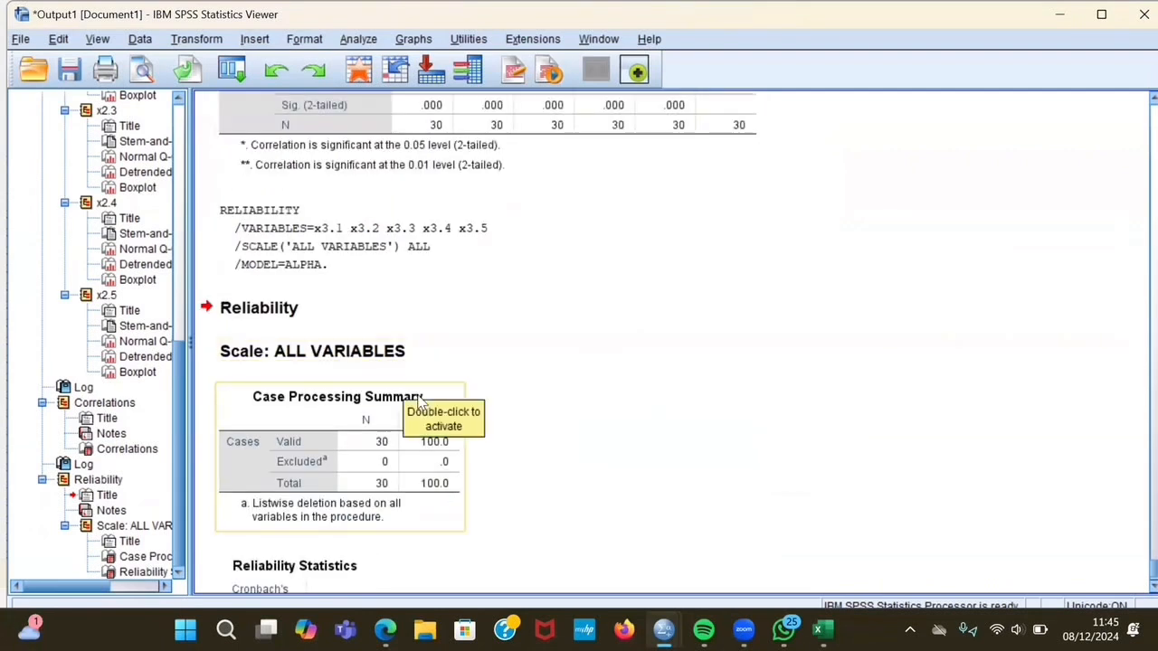
- Start an Explore analysis from the descriptive statistics and remove x2.1 through x2.5 from its dependent variables
click(355, 41)
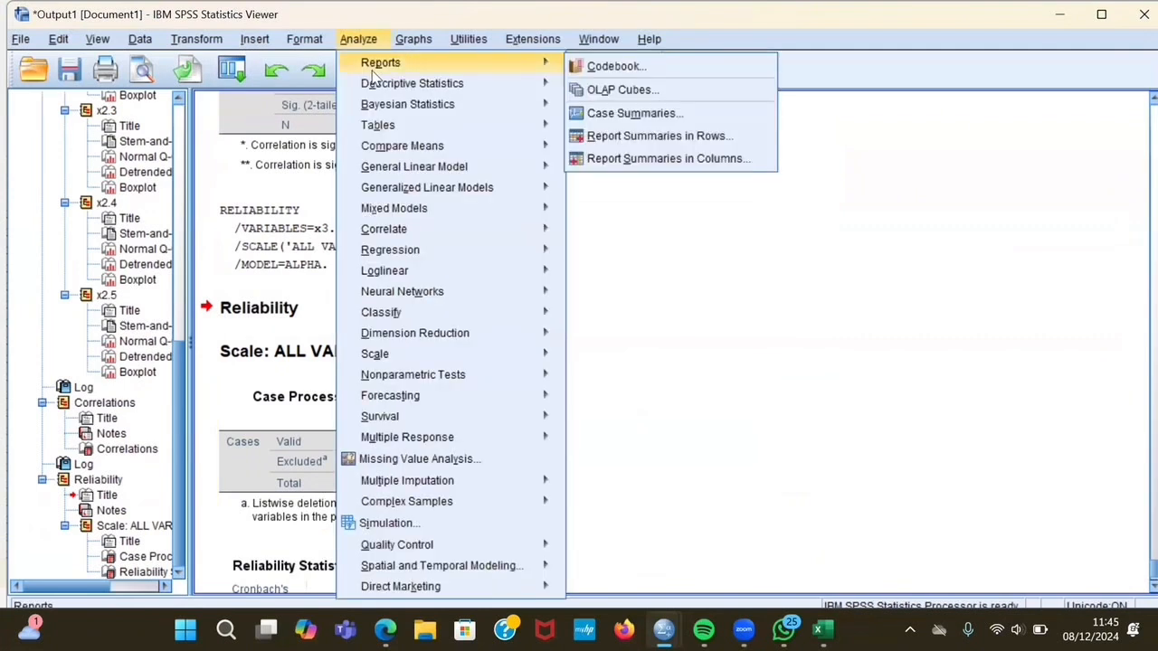
mouse_move(381, 84)
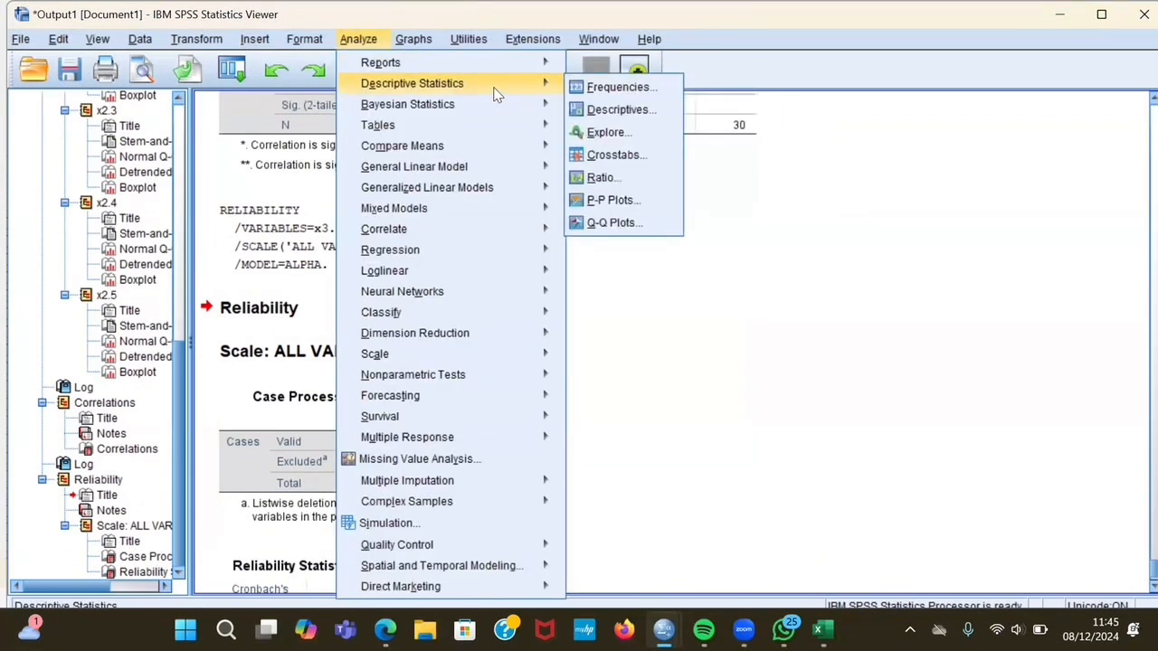
click(604, 132)
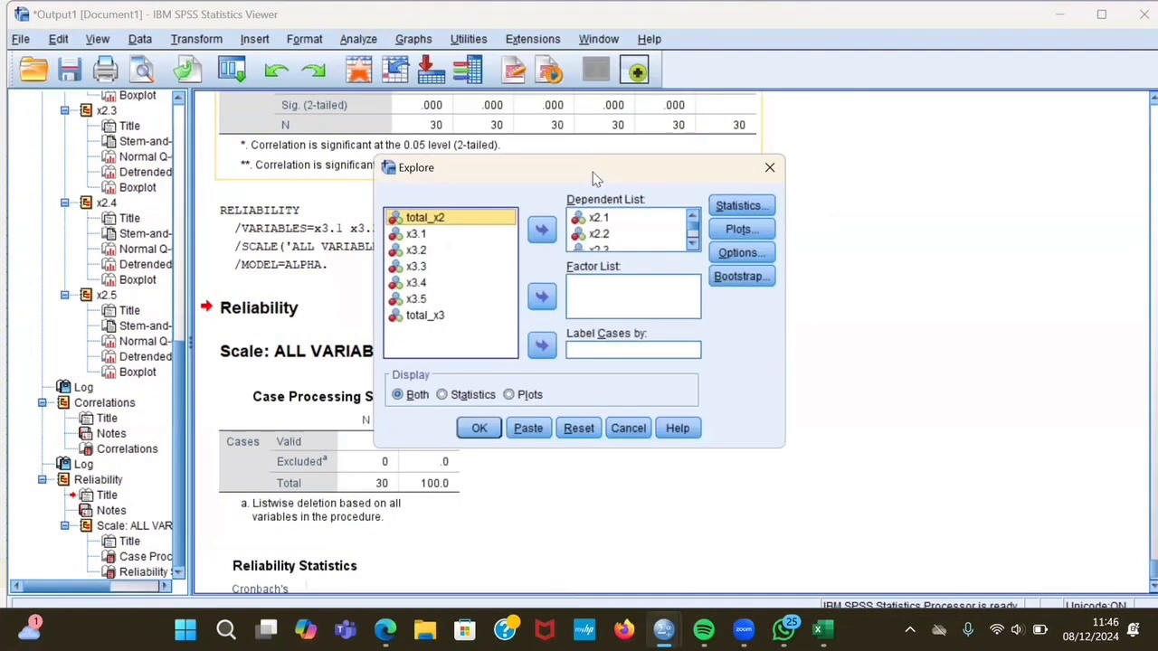
click(592, 217)
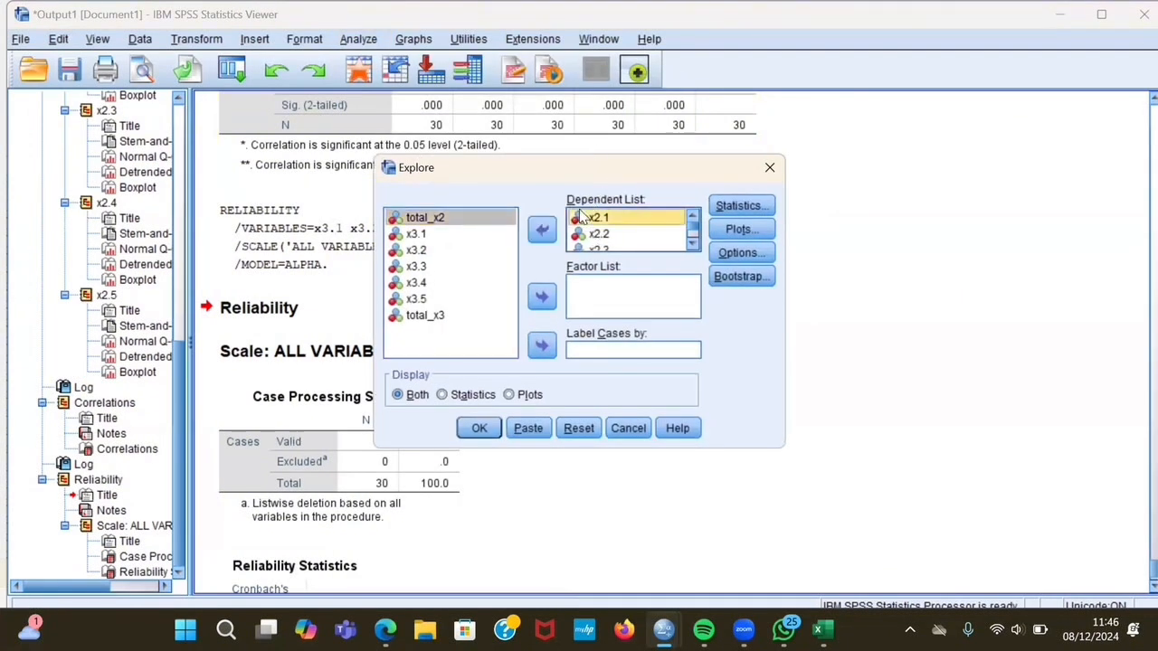
key(shift+Down)
key(shift+Down)
key(shift+Down)
key(shift+Down)
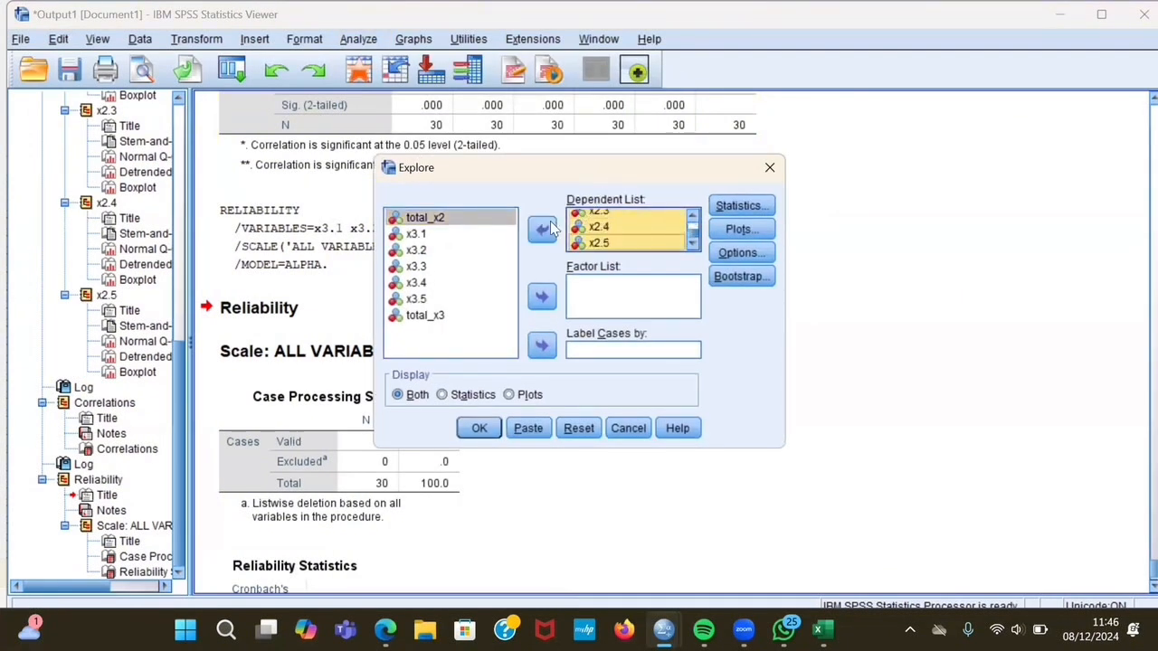
click(541, 231)
- Add x3.1 through x3.5 as the dependent variables of the Explore analysis, leaving out total_x3
click(413, 316)
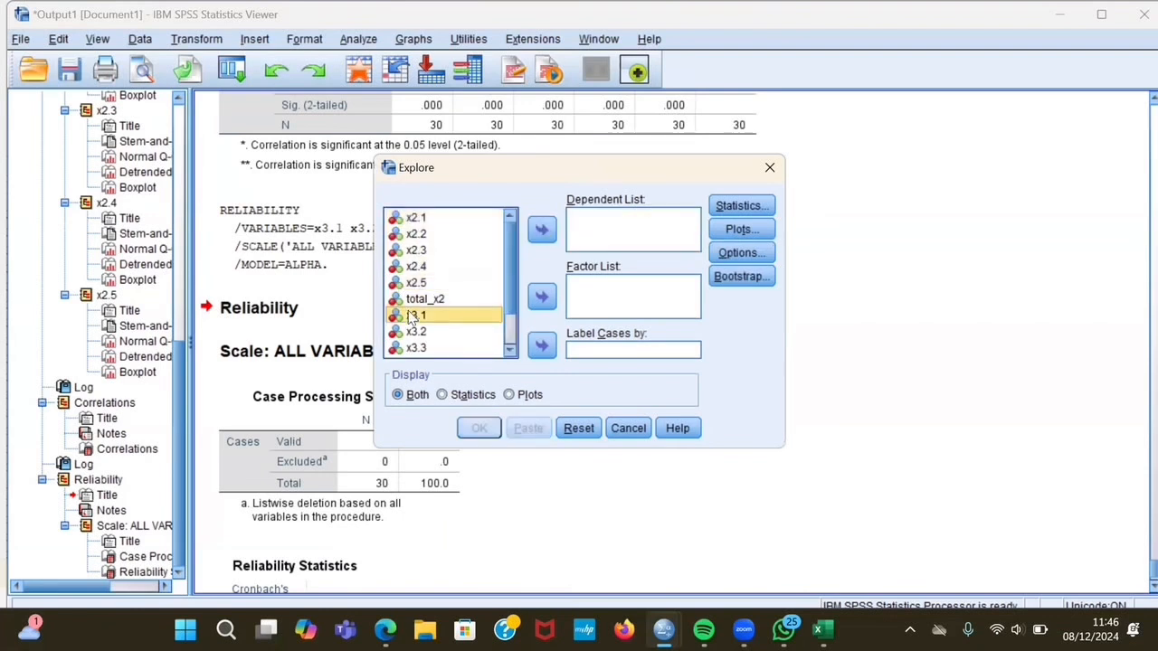
key(shift+Down)
key(shift+Down)
key(shift+Down)
key(shift+Down)
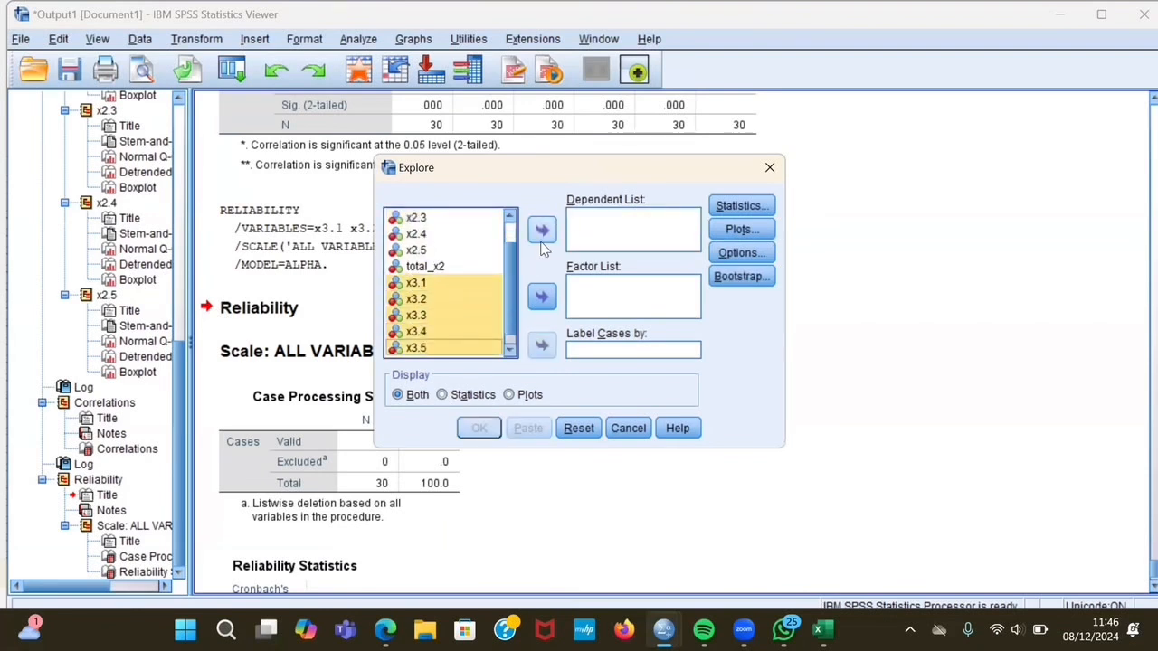
click(541, 230)
- Keep descriptives with a 95% confidence interval and normality plots with tests, run the Explore analysis, and review the Tests of Normality table
click(733, 206)
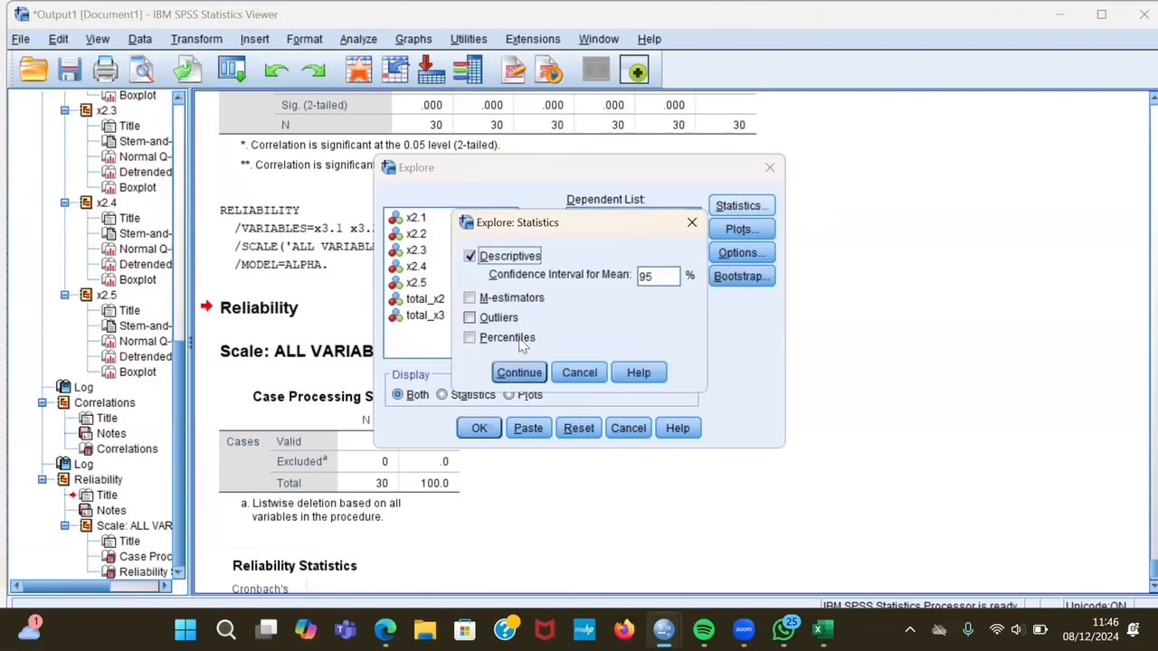
click(521, 374)
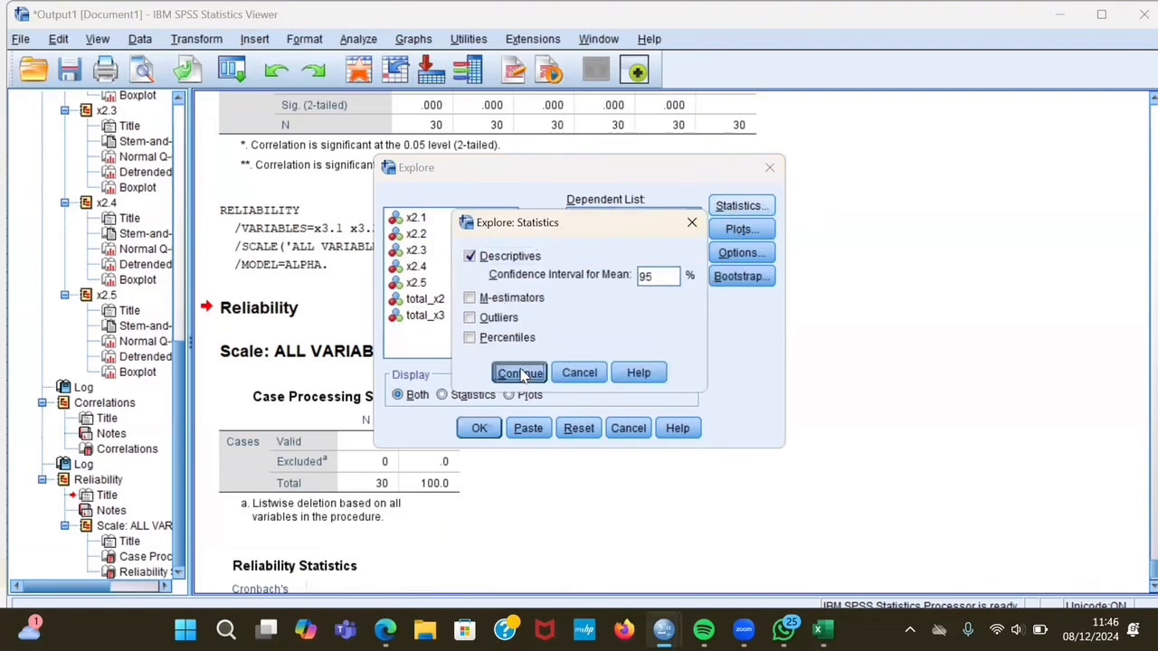
click(714, 232)
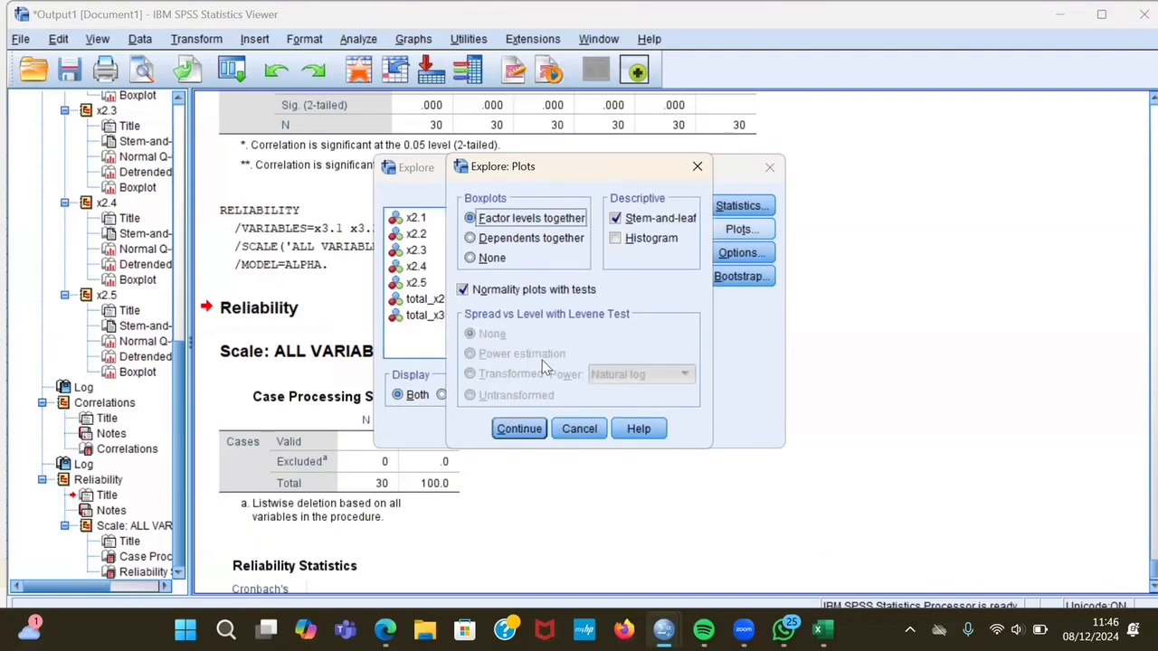
click(520, 429)
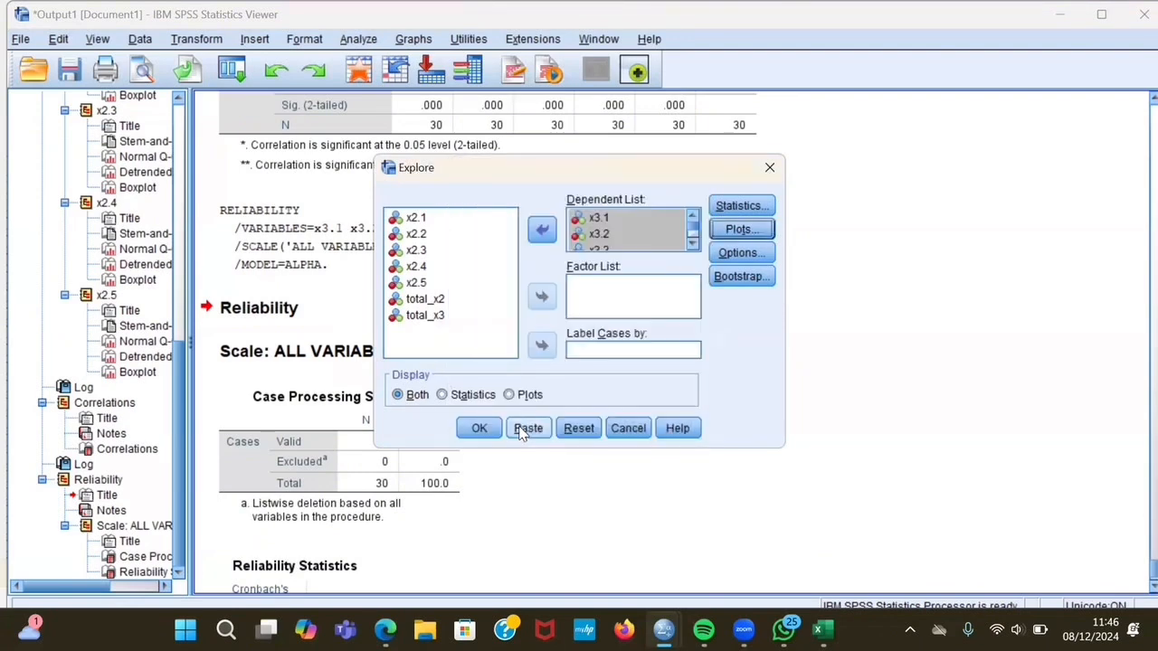
click(478, 429)
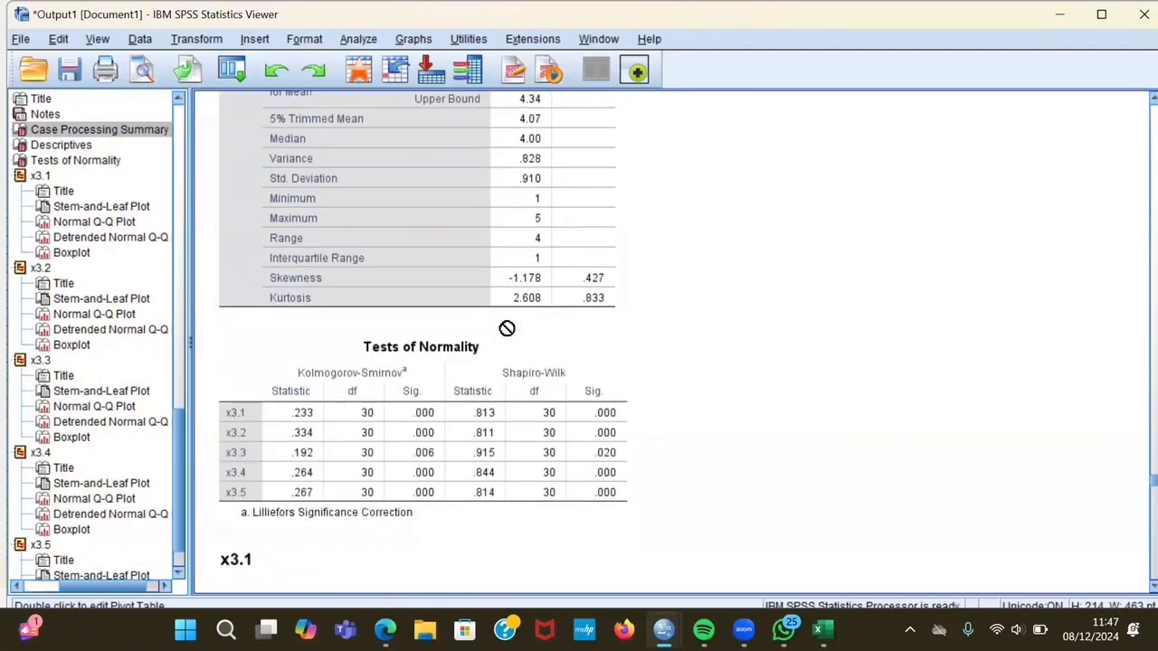
scroll(506, 329, down, 2)
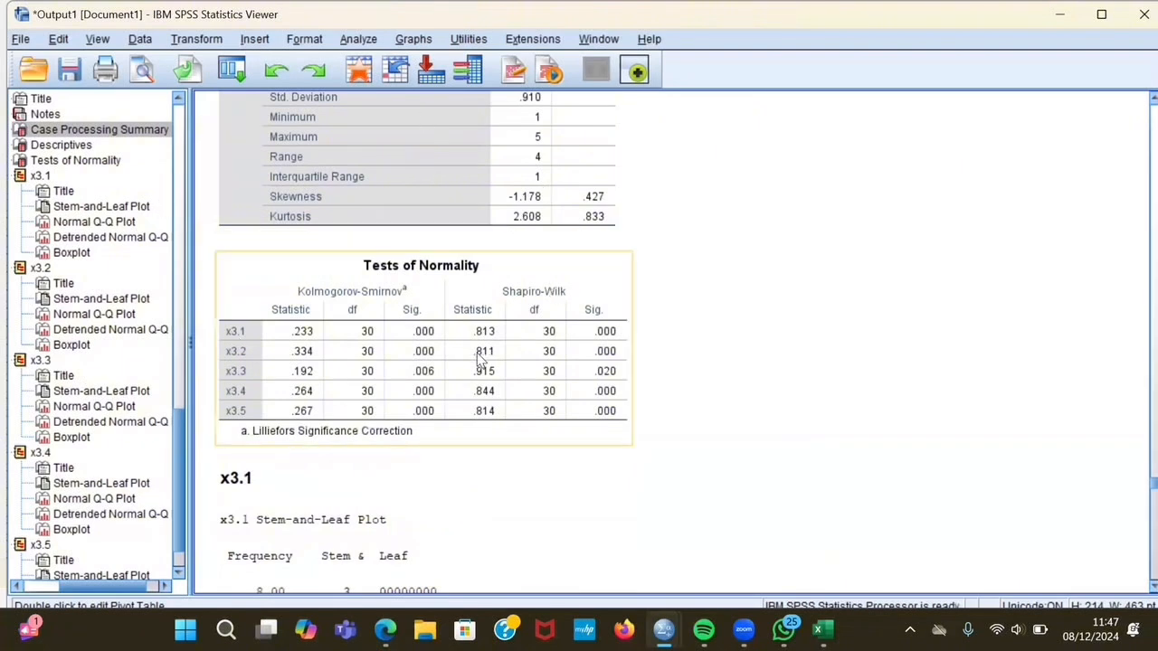
scroll(480, 360, up, 1)
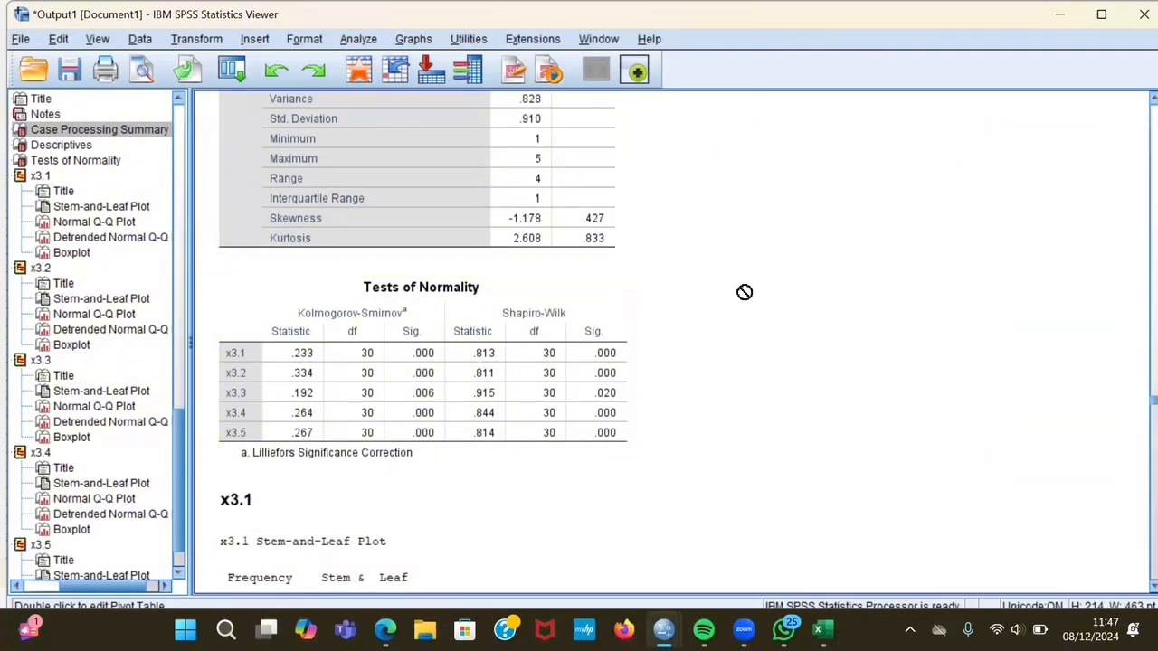